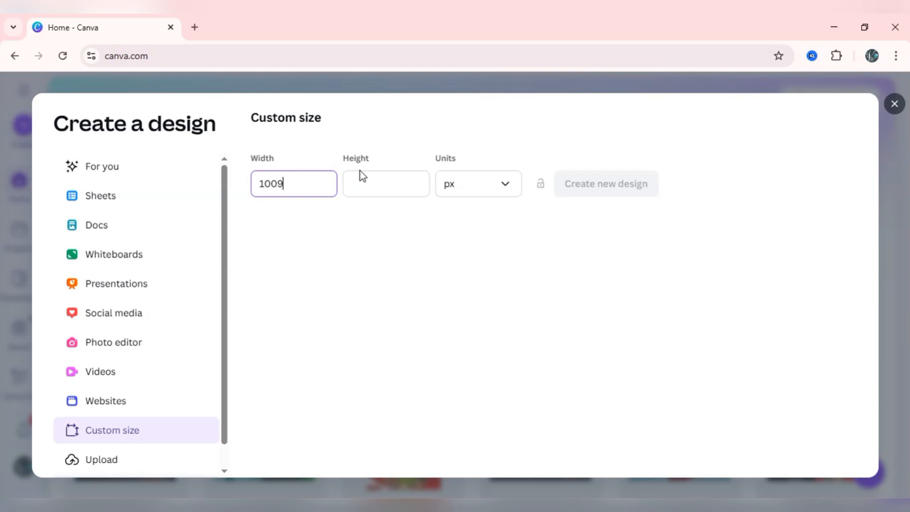
Step: Create a new custom-size design with a width of 1080 px and a height of 1080 px
key(BackSpace)
key(BackSpace)
text(80)
click(372, 183)
text(108)
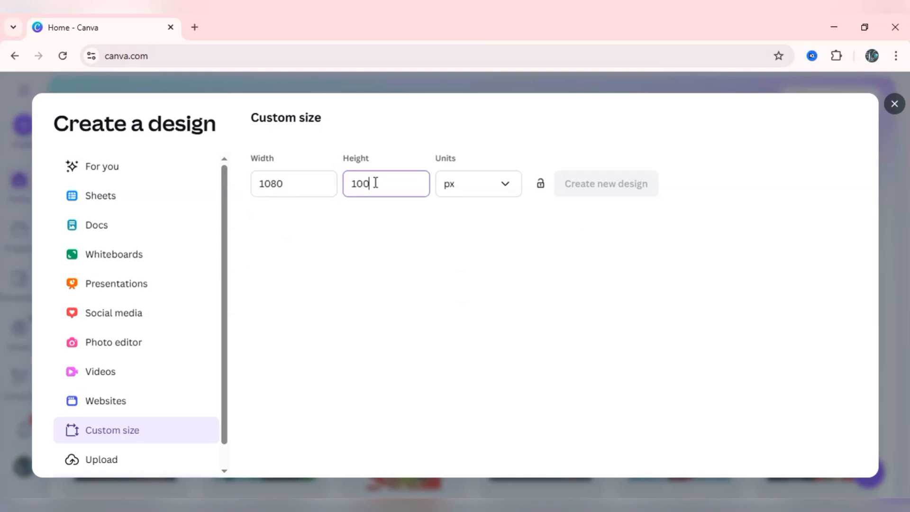
key(BackSpace)
text(80)
click(591, 179)
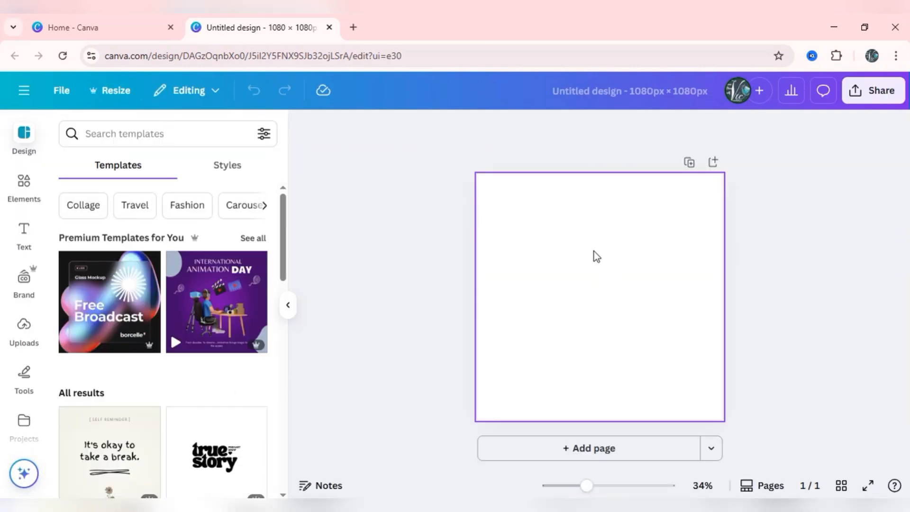
Step: Open the apps library for the blank design
scroll(28, 332, down, 3)
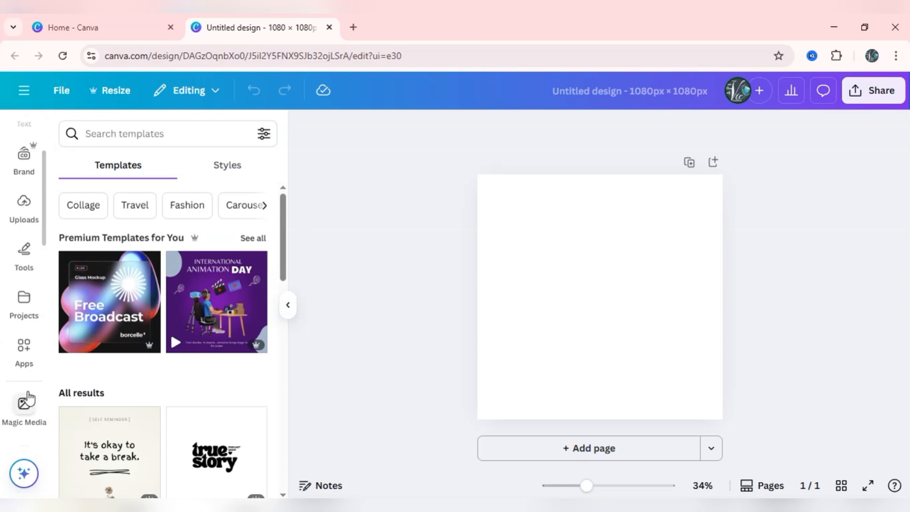
click(25, 347)
click(148, 129)
text(curv)
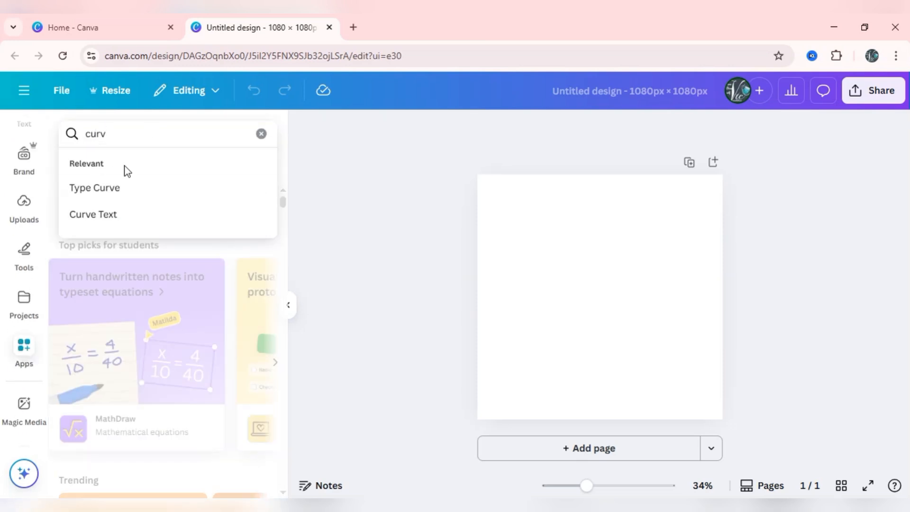
key(BackSpace)
key(BackSpace)
key(BackSpace)
key(BackSpace)
text(ar)
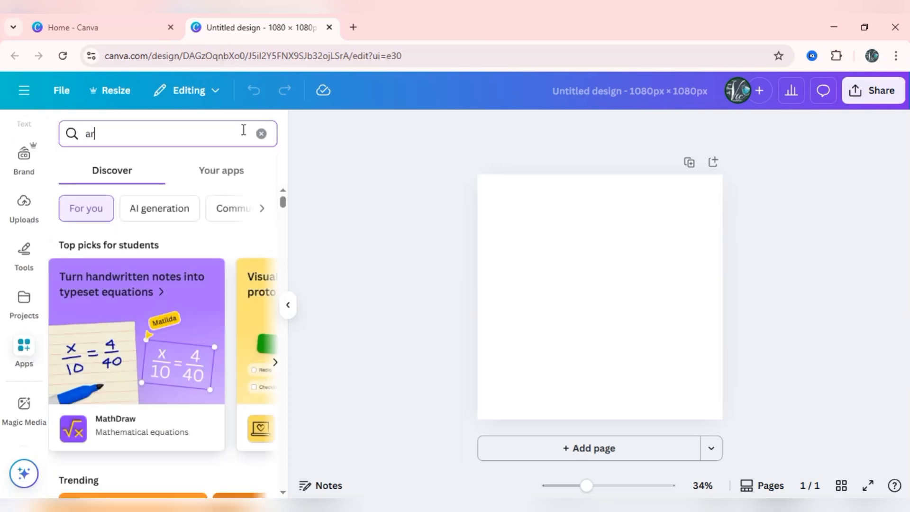
text(c)
key(BackSpace)
key(BackSpace)
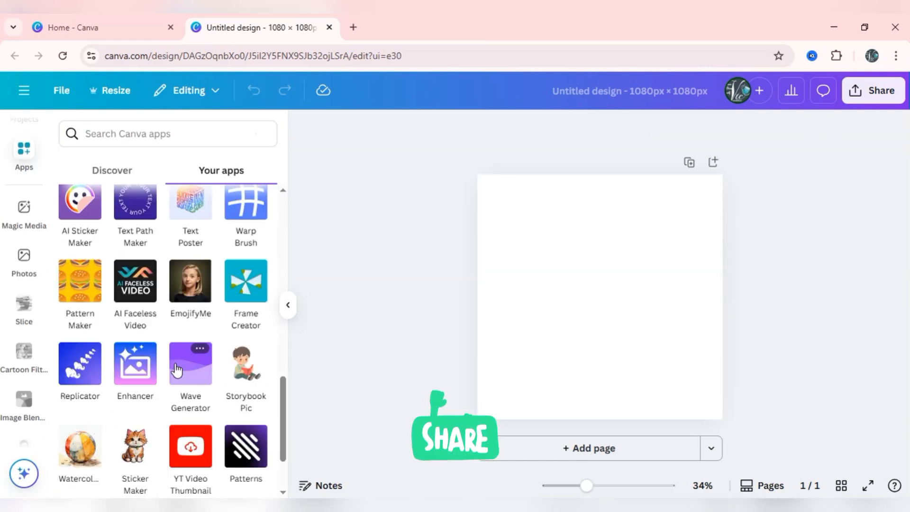
Step: Open Wave Generator from your own apps, try its shape options and settle on the smooth curved wave
click(196, 365)
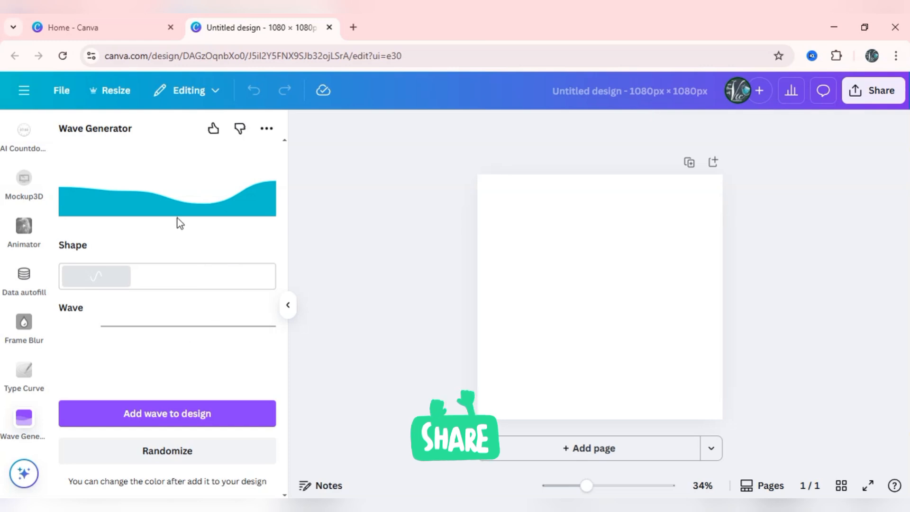
click(165, 281)
click(218, 282)
click(85, 281)
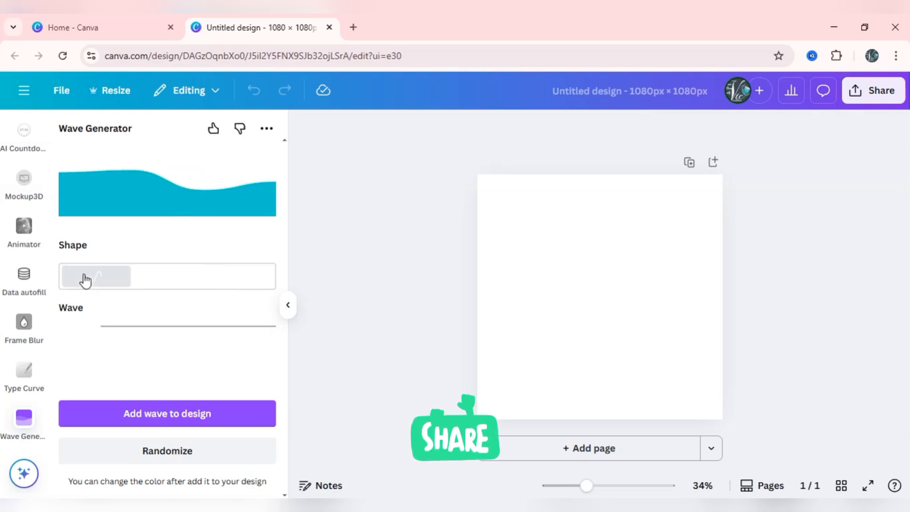
mouse_move(110, 334)
mouse_down()
mouse_move(158, 327)
mouse_move(98, 336)
mouse_up()
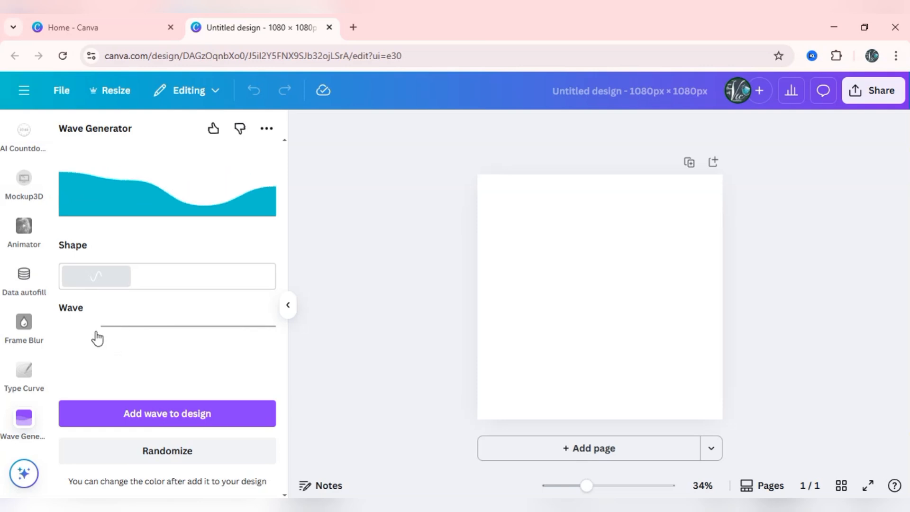
Step: Try a generated wave on the page while randomizing variations, and delete that wave from the page
click(149, 415)
click(160, 453)
click(160, 453)
click(160, 453)
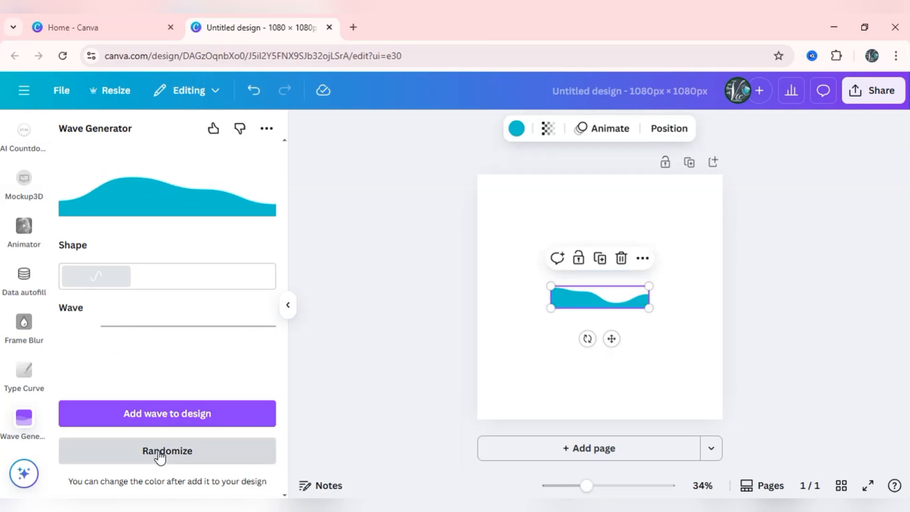
click(161, 452)
click(160, 453)
click(160, 453)
click(160, 452)
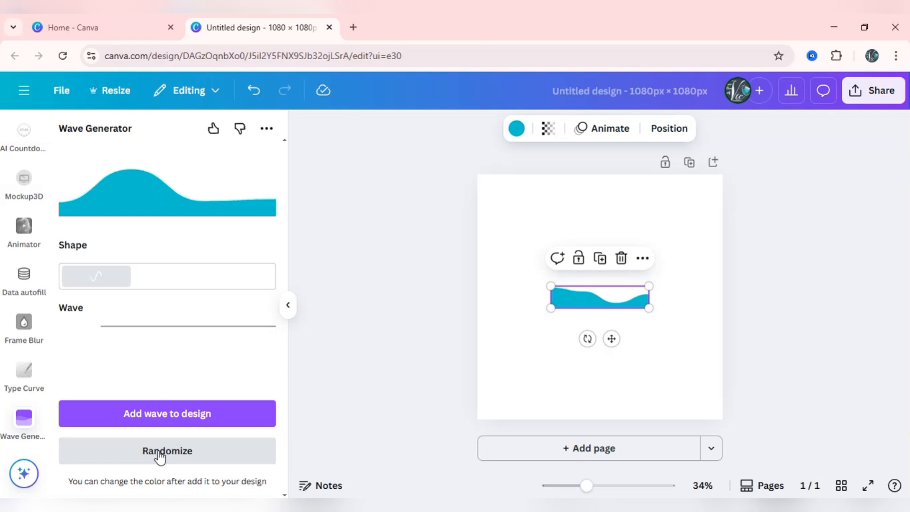
click(160, 453)
click(160, 453)
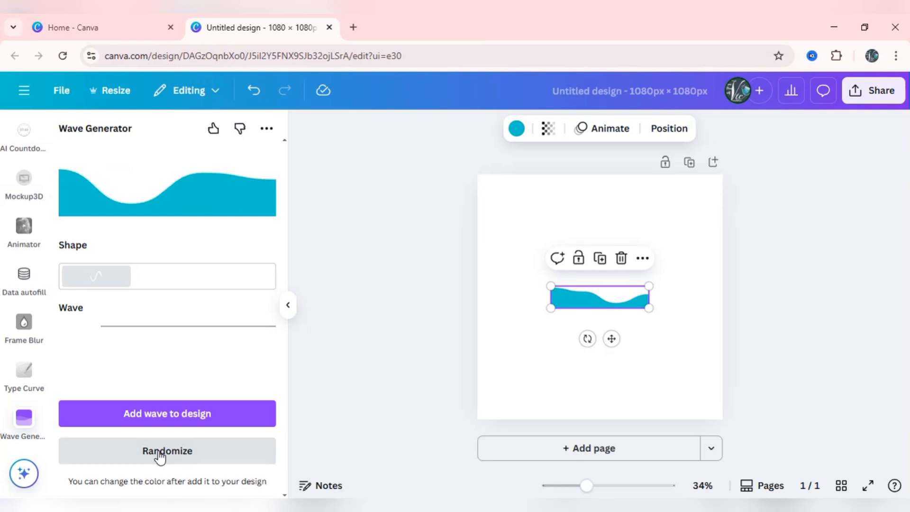
click(622, 262)
Step: Randomize the curved wave several more times and add the chosen variation to the design
click(234, 453)
click(234, 453)
click(233, 453)
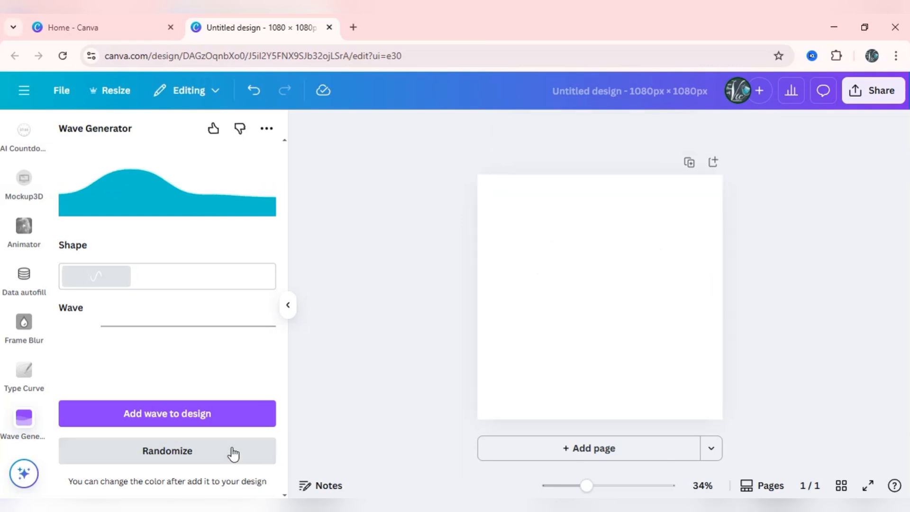
click(234, 452)
click(233, 452)
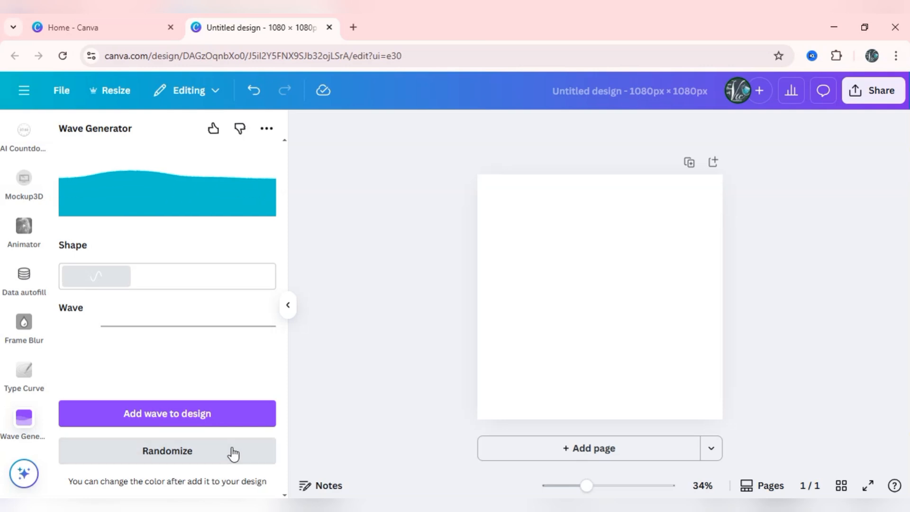
click(234, 453)
click(204, 429)
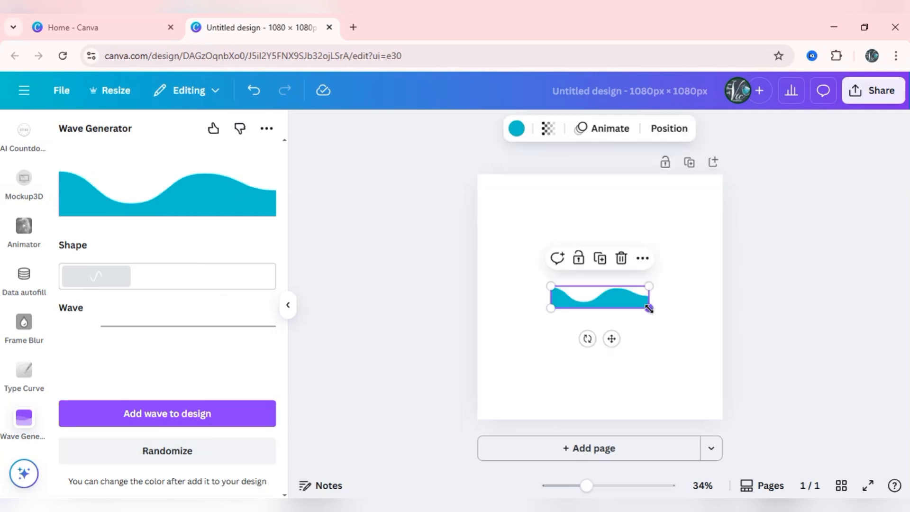
Step: Enlarge the wave to span the full page width around mid-height and recolour it yellow
drag(650, 309, 730, 311)
drag(550, 323, 477, 341)
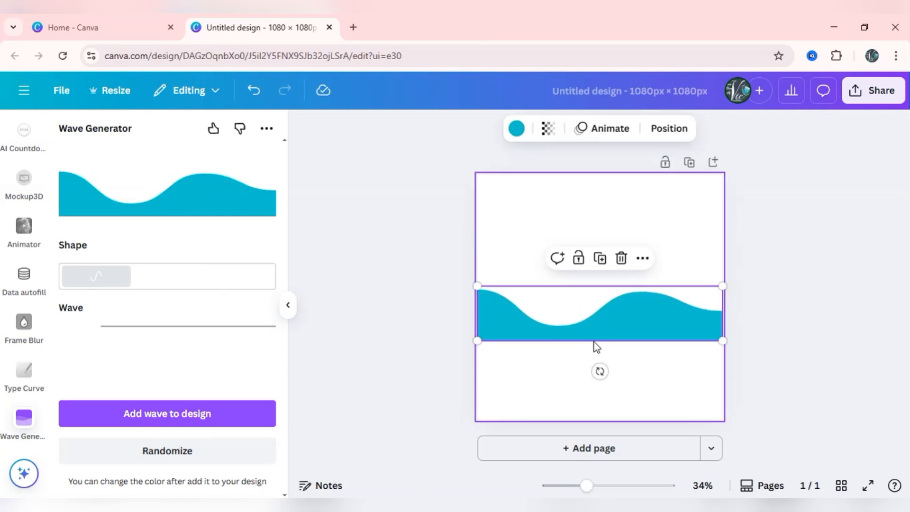
drag(593, 341, 568, 321)
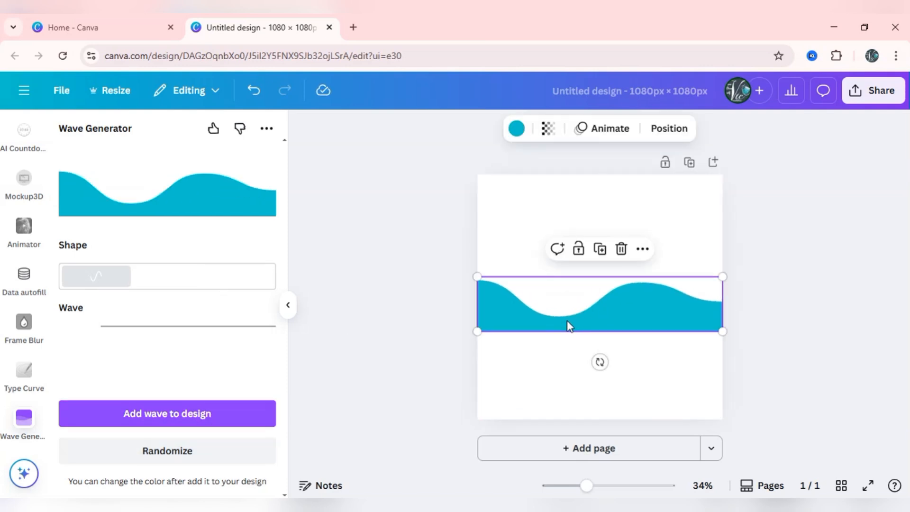
click(517, 132)
click(167, 468)
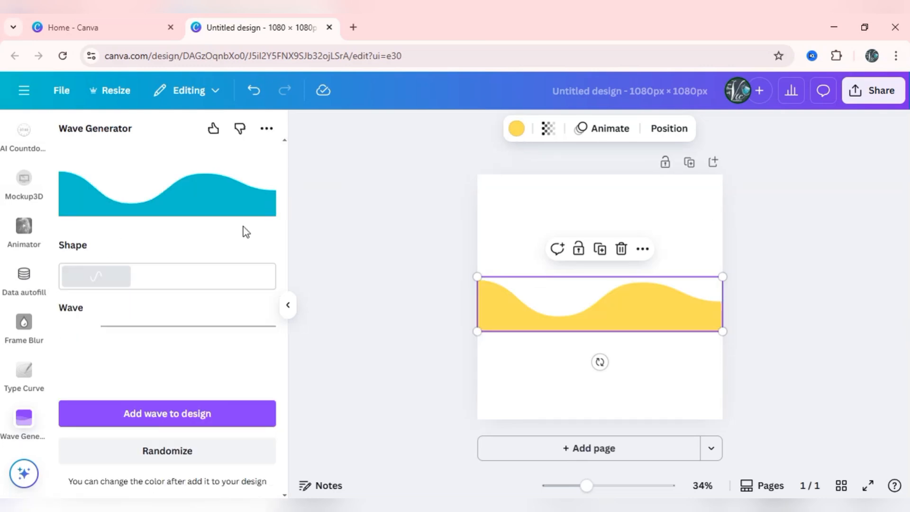
Step: Add a square shape and stretch it to fill the page below the wave, slightly overlapping the wave's lower edge
scroll(46, 415, up, 15)
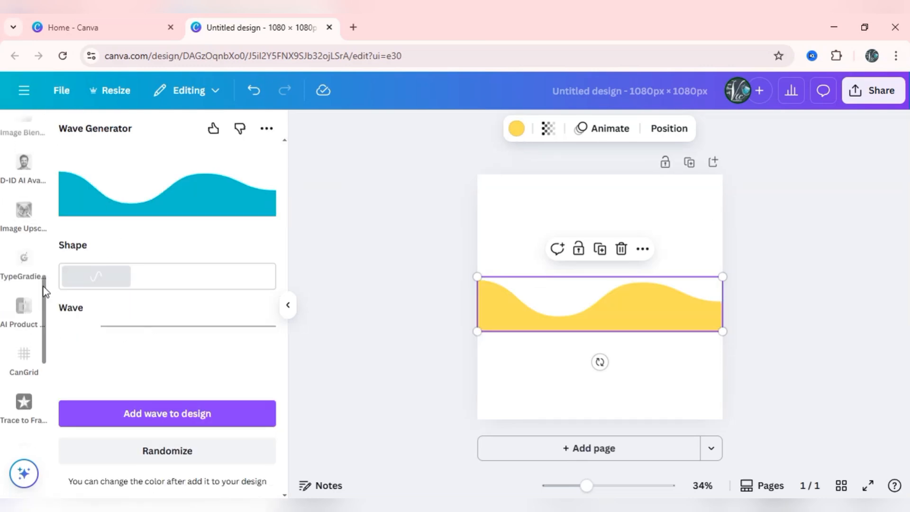
scroll(41, 122, up, 2)
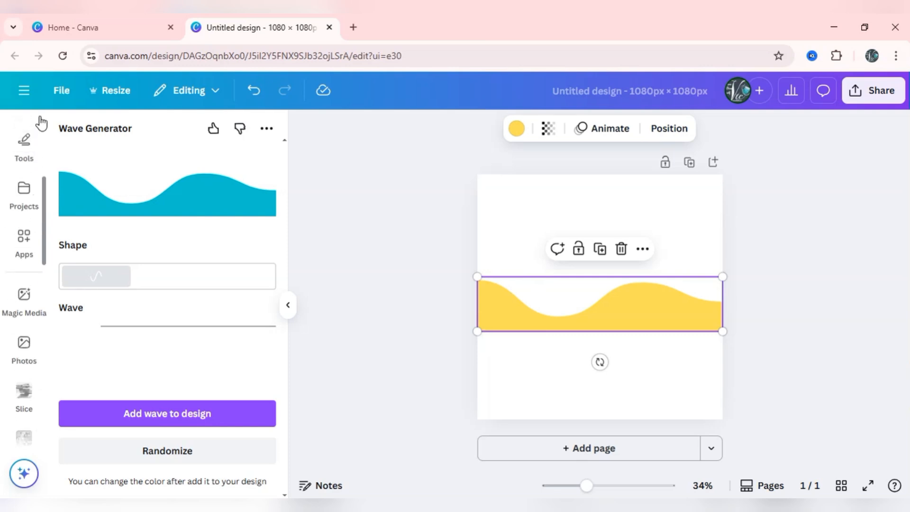
scroll(46, 198, up, 4)
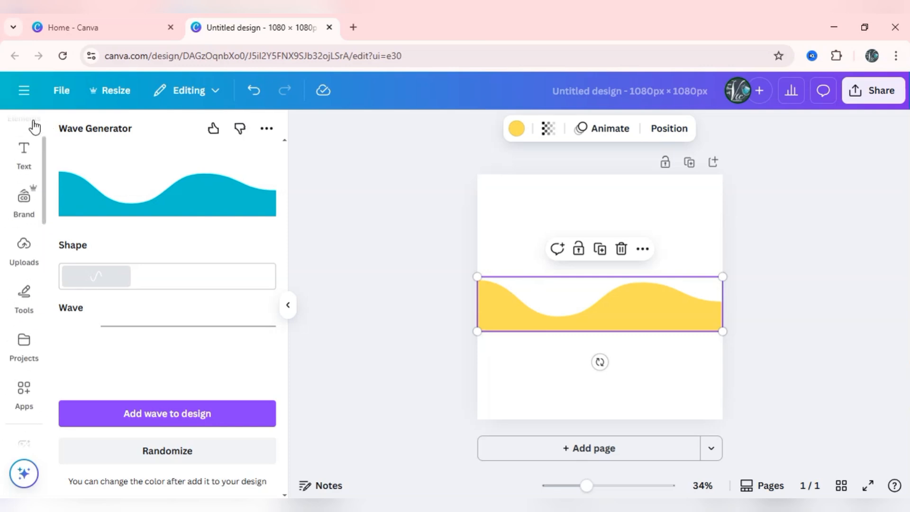
click(34, 127)
click(85, 332)
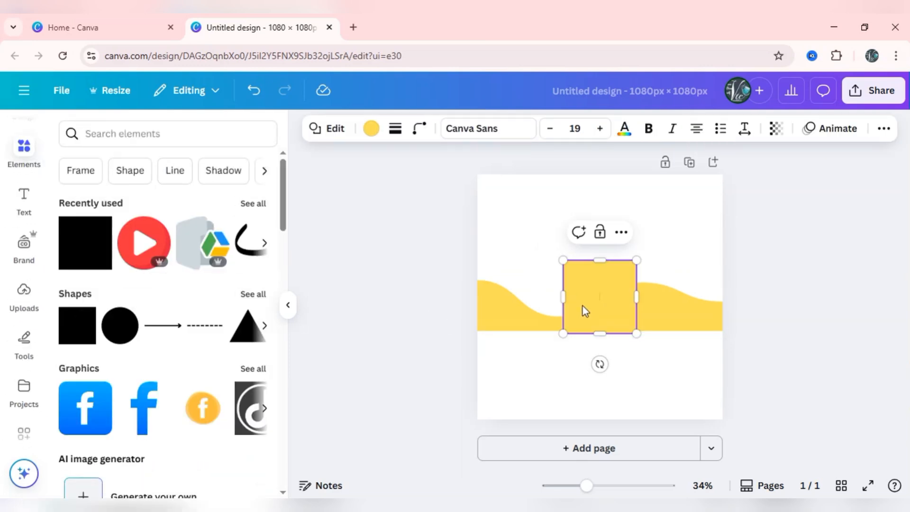
drag(586, 311, 498, 371)
drag(550, 403, 745, 418)
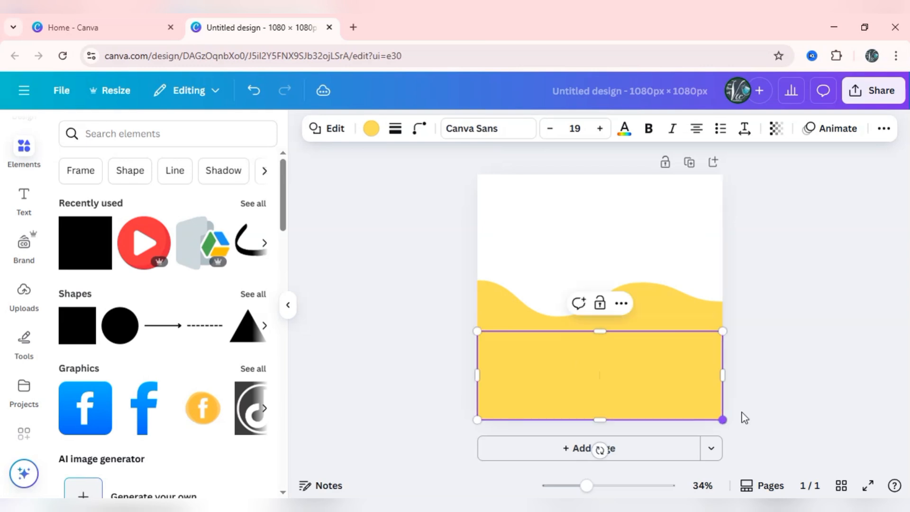
click(730, 313)
click(666, 356)
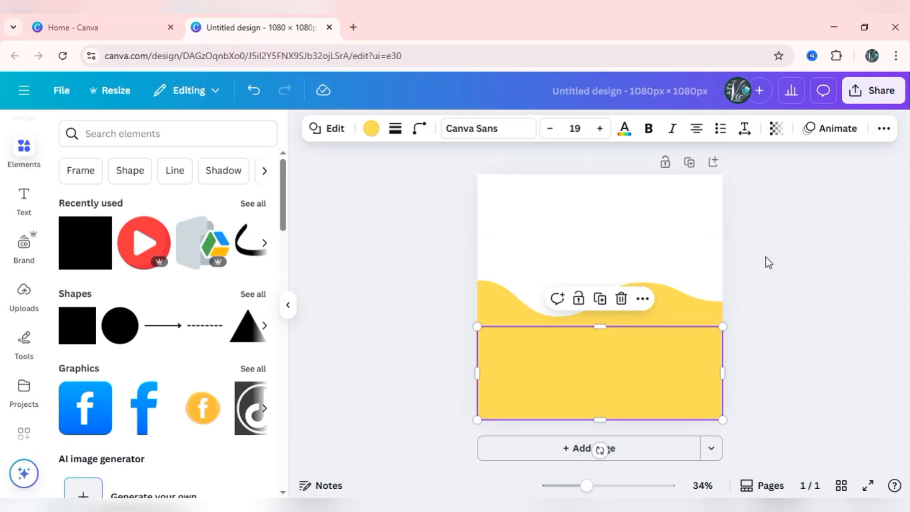
Step: Select the wave and the yellow rectangle together and group them
drag(730, 216, 626, 320)
right_click(626, 319)
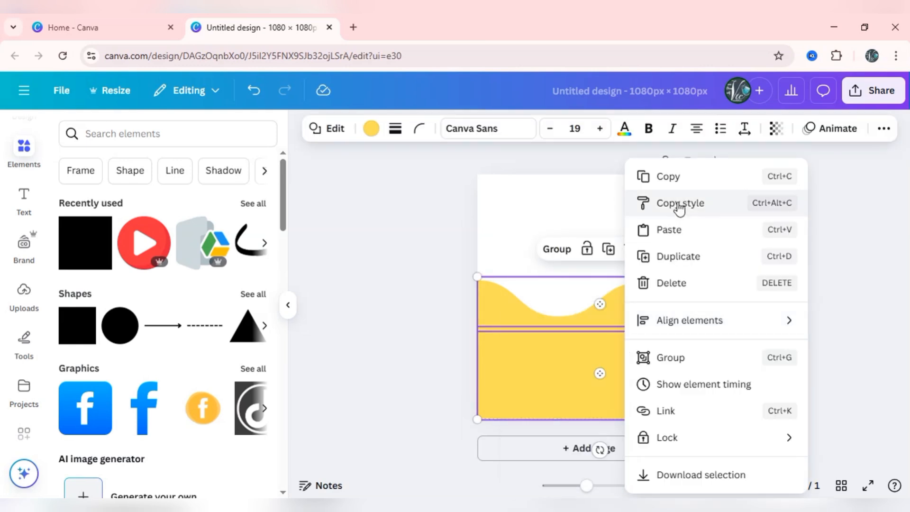
click(699, 357)
click(765, 323)
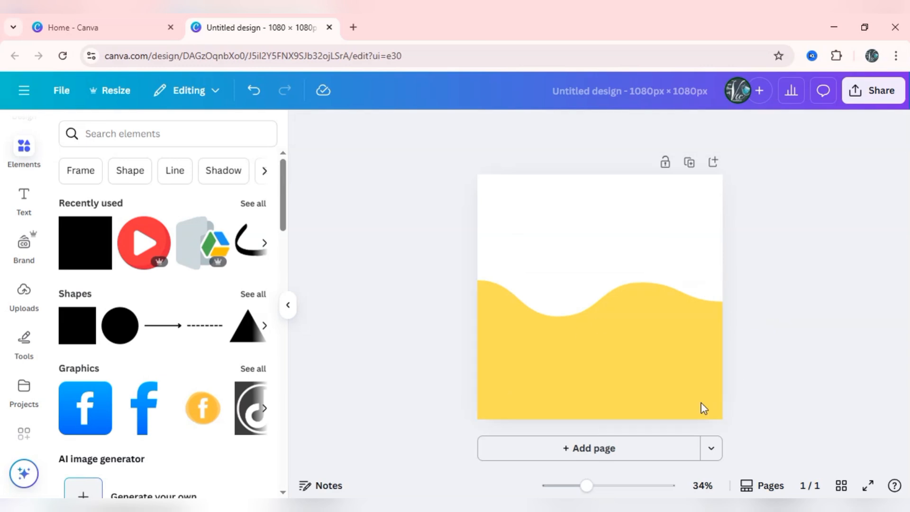
Step: Change the page background to the dark blue default solid colour
click(626, 258)
click(522, 134)
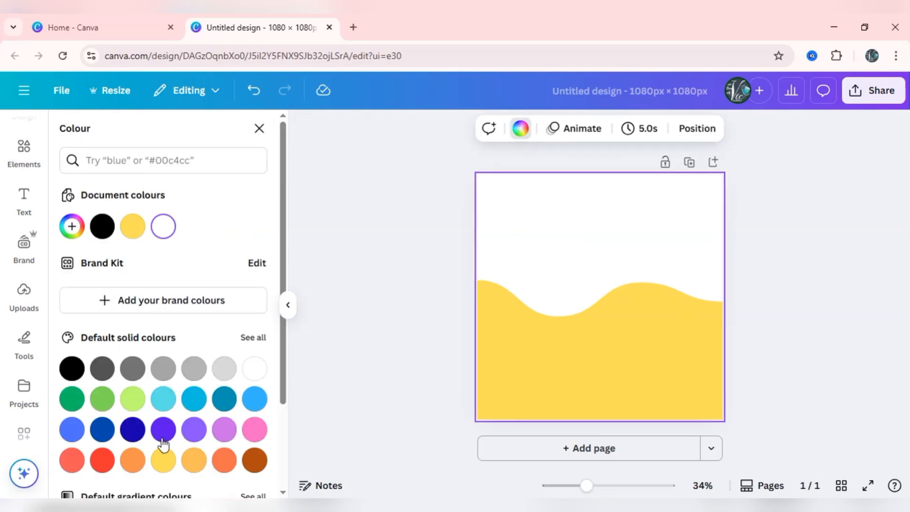
click(129, 434)
key(Escape)
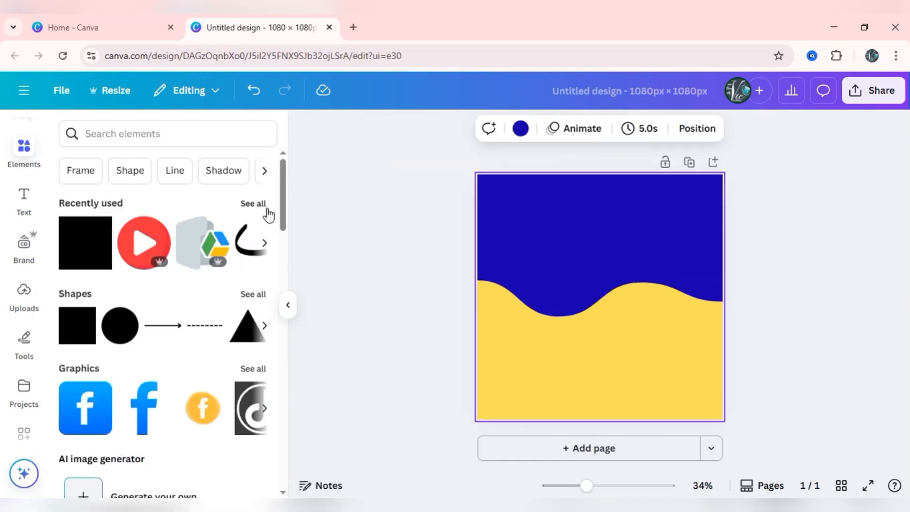
click(28, 432)
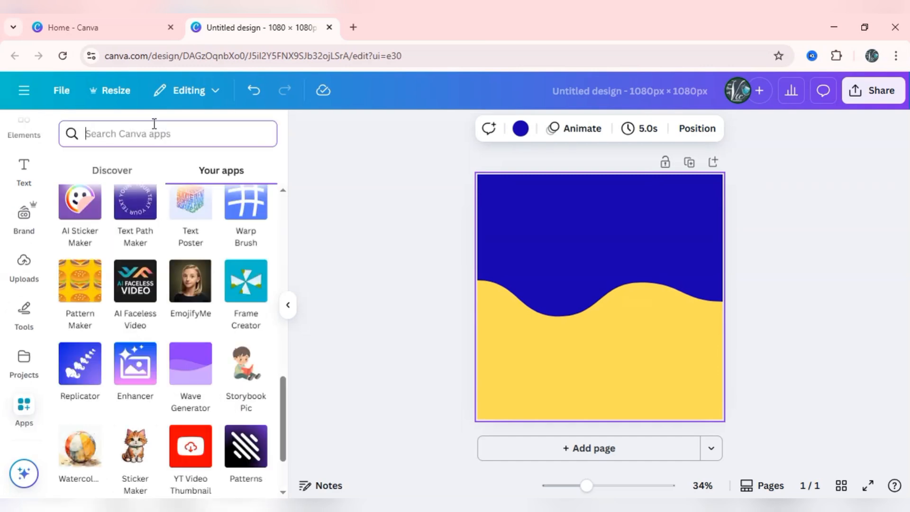
text(wav)
click(120, 192)
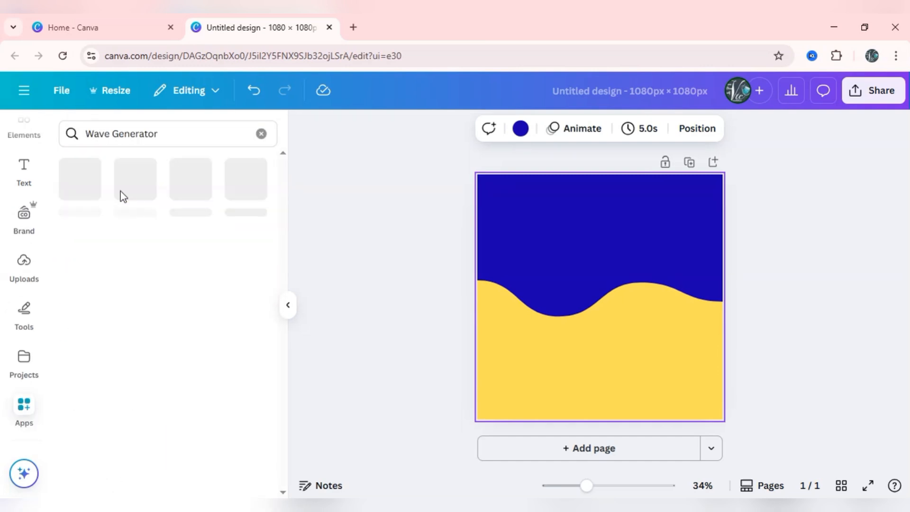
click(25, 134)
click(26, 135)
click(21, 150)
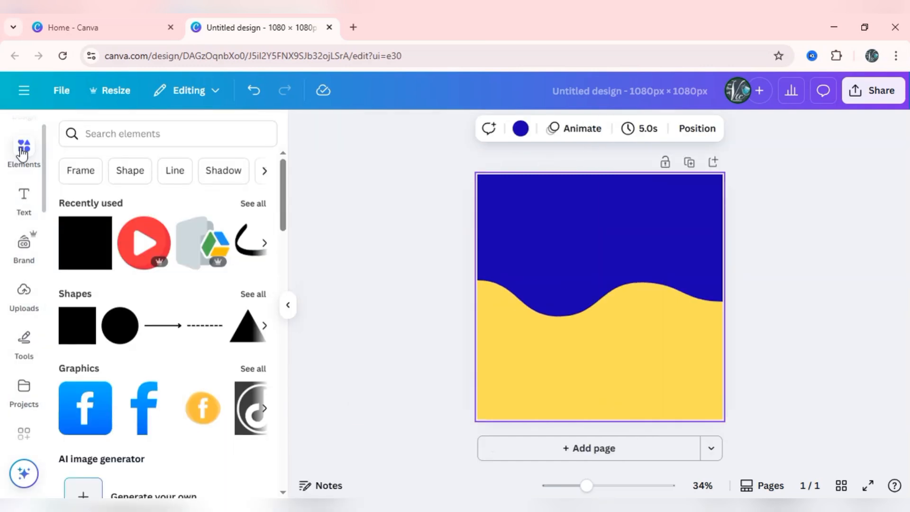
Step: Add a circle shape to the page and enlarge it to a little under half the page width
click(120, 325)
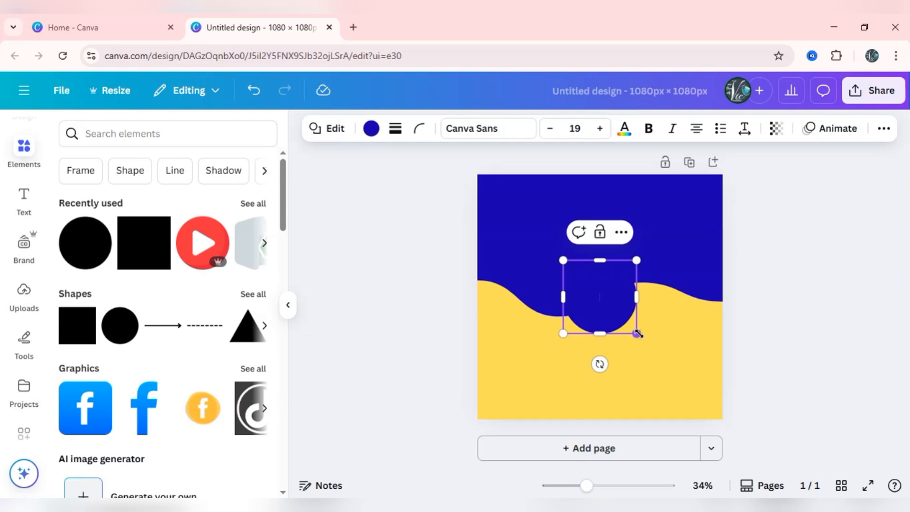
drag(638, 334, 695, 384)
key(ctrl+z)
click(772, 282)
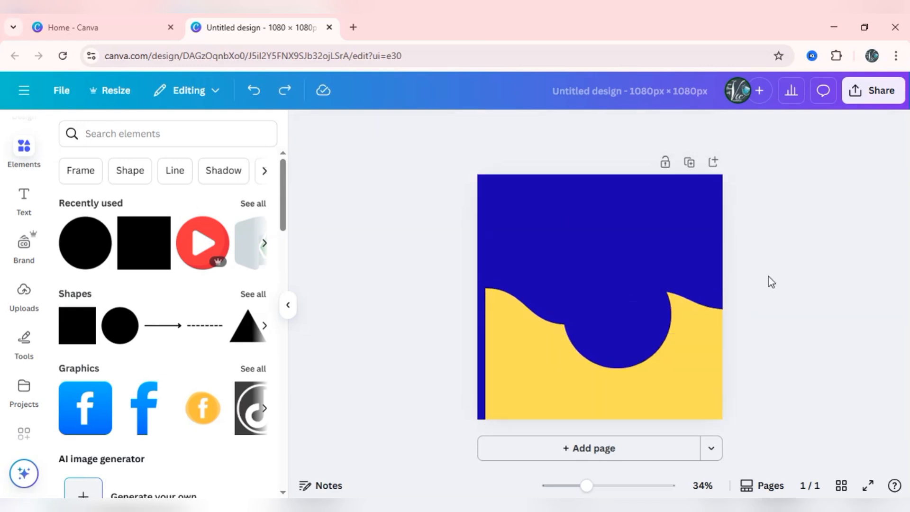
Step: Realign the yellow wave group flush with the page edges and move the blue circle to the page's lower right area
right_click(511, 356)
mouse_move(515, 356)
click(396, 345)
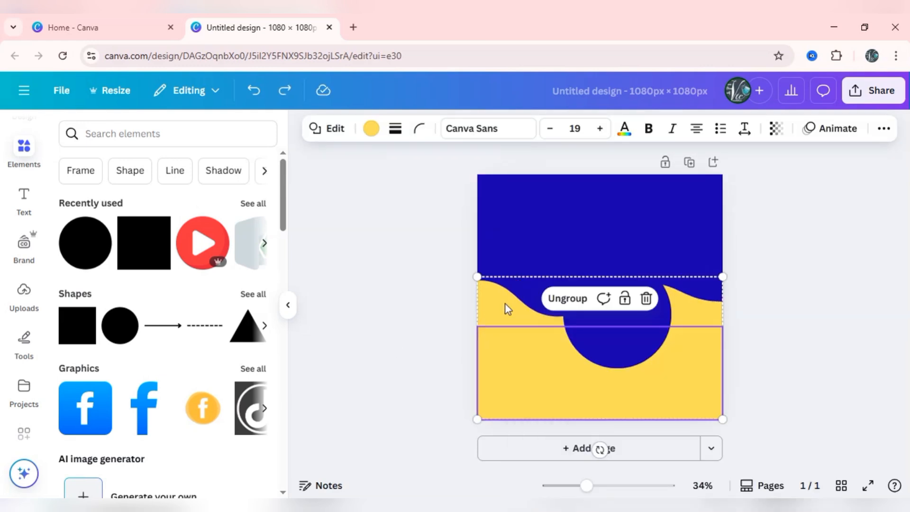
click(421, 360)
click(526, 336)
click(626, 298)
mouse_move(588, 339)
mouse_down()
mouse_move(620, 386)
mouse_move(616, 378)
mouse_up()
Step: Give the blue circle a solid white outline and make its stroke weight slightly heavier than 6
click(395, 130)
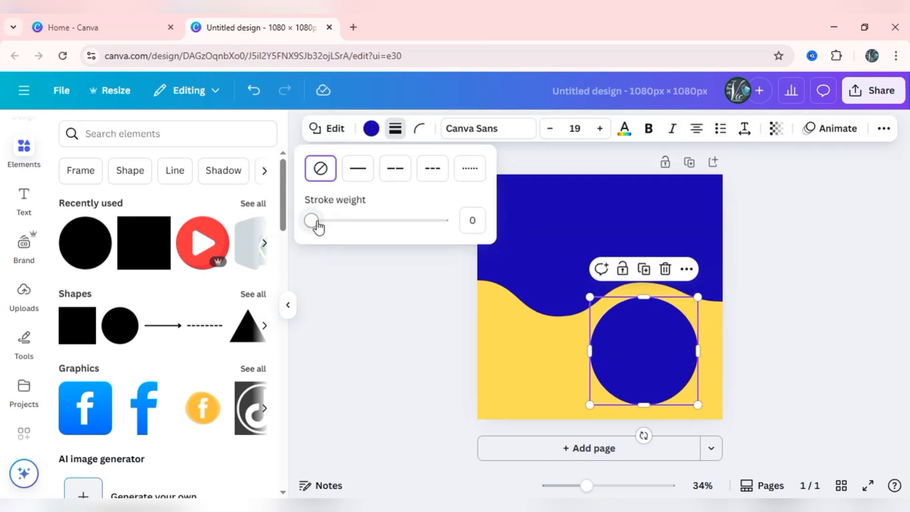
drag(317, 228, 320, 224)
click(420, 128)
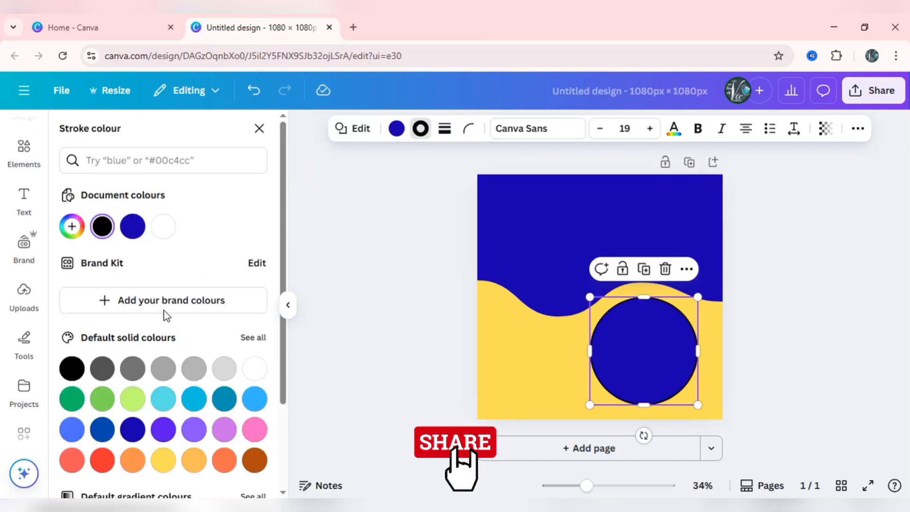
click(444, 129)
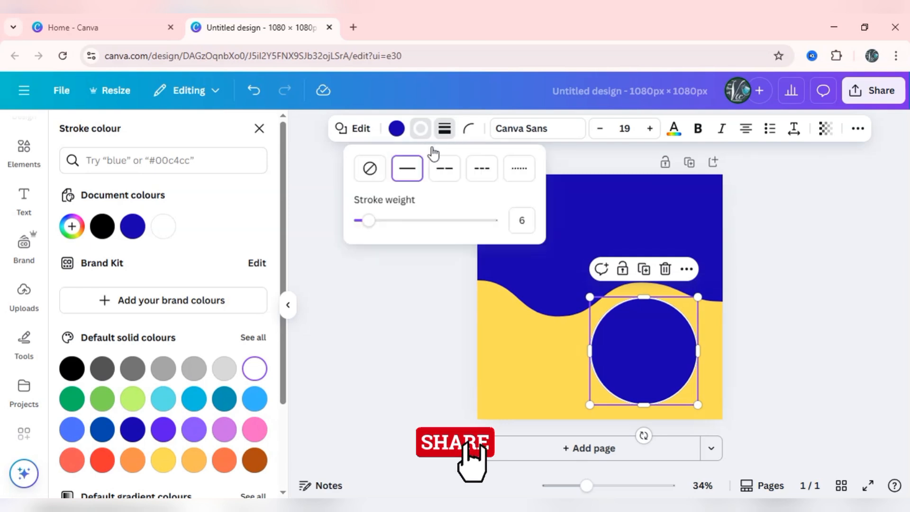
drag(371, 221, 376, 222)
key(Escape)
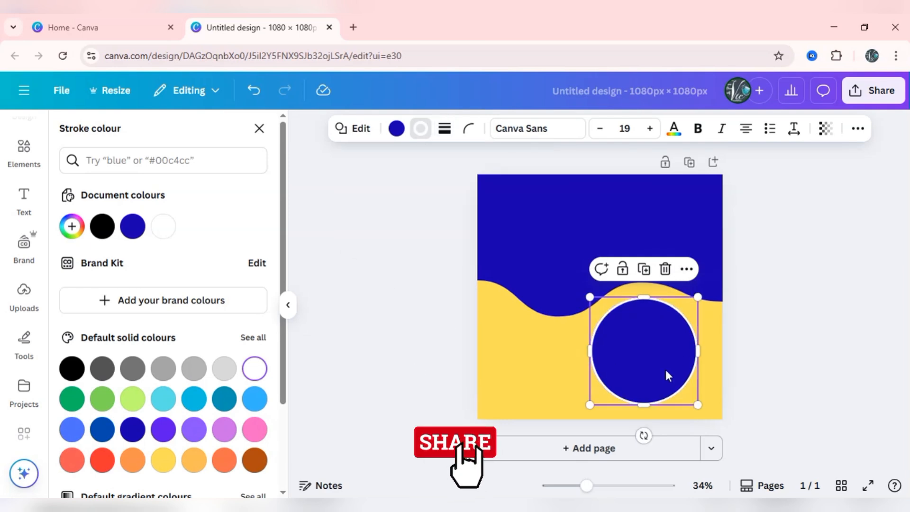
Step: Search the element graphics for "education logo" and place the orange-and-red pair of graduates, small, near the page's upper left corner
click(23, 157)
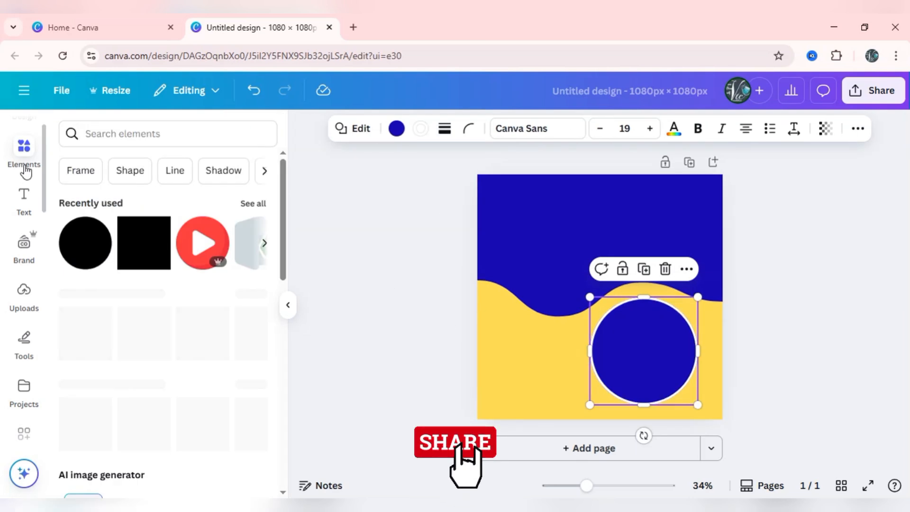
click(125, 135)
text(education logo)
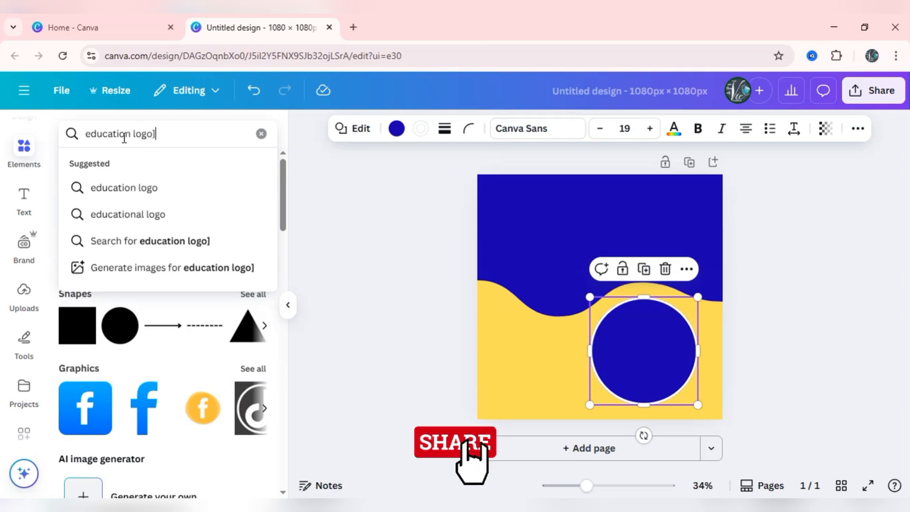
key(Return)
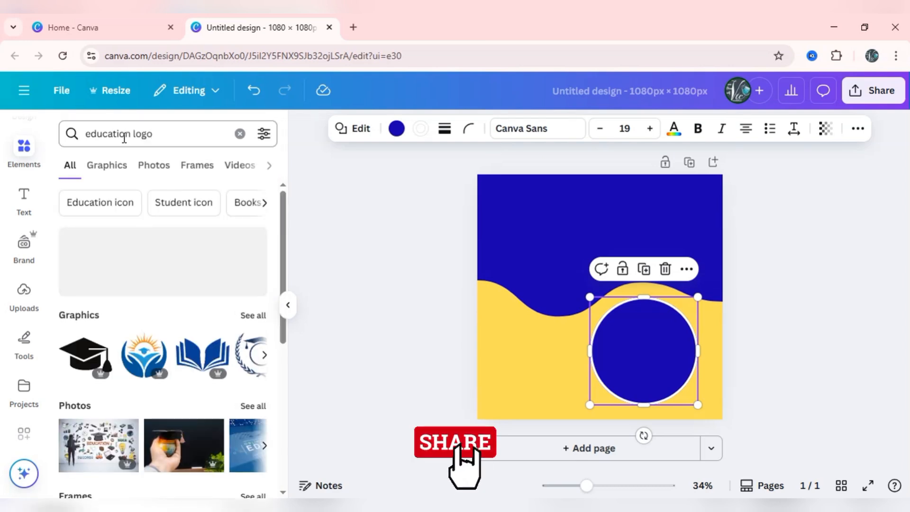
click(255, 315)
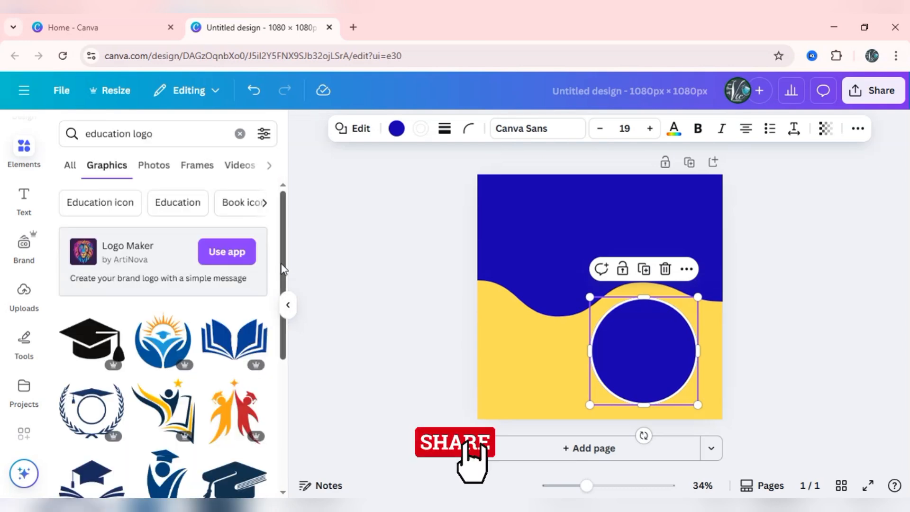
drag(283, 269, 274, 335)
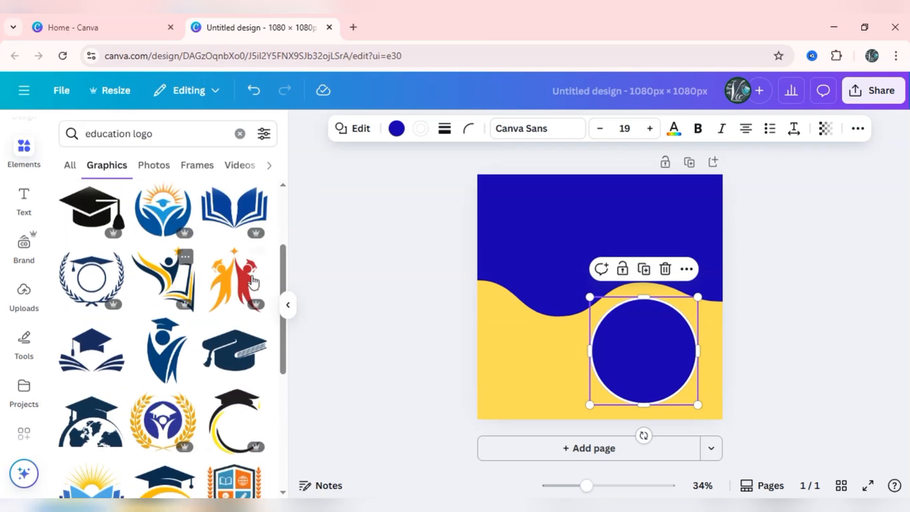
drag(286, 283, 277, 209)
scroll(275, 266, down, 3)
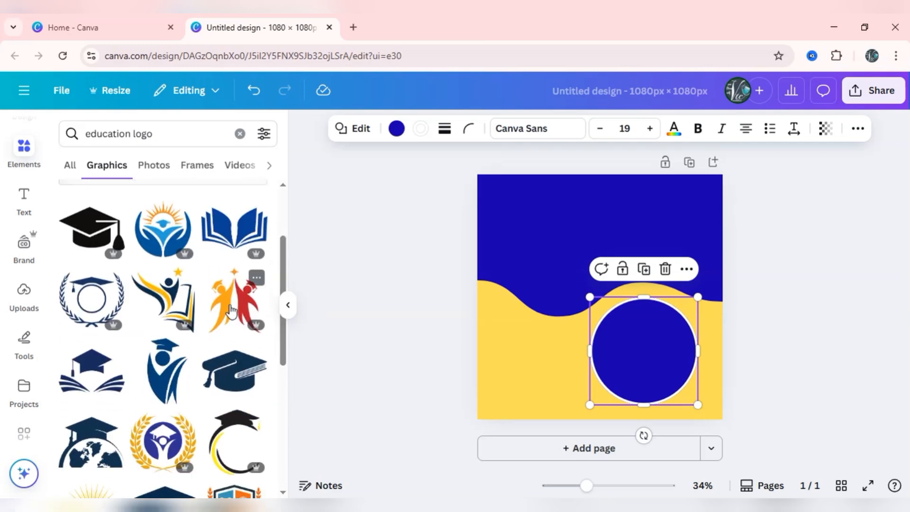
click(234, 298)
drag(638, 350, 515, 226)
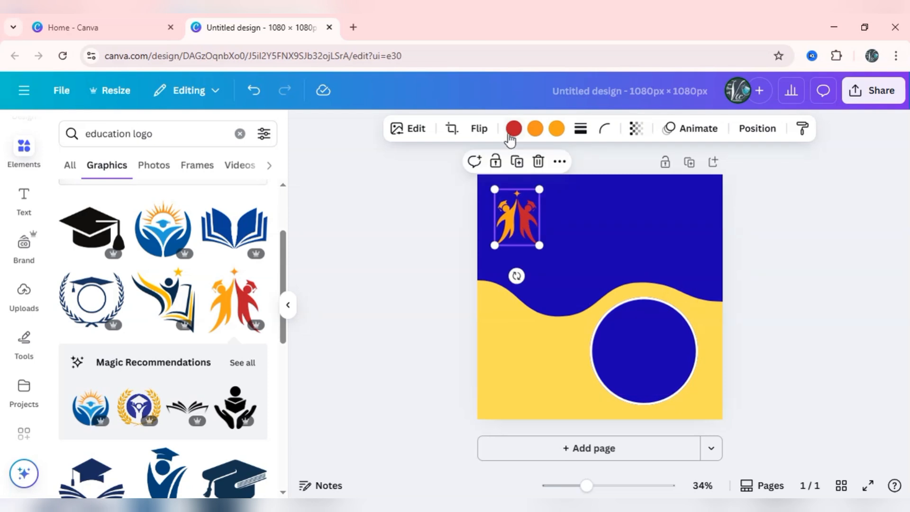
Step: Recolour the red figure of the graduates logo to white
click(514, 128)
click(264, 371)
click(607, 207)
Step: Recolour the logo's amber #FBA319 part to a paler orange and shrink the logo in the page's upper left corner
click(514, 225)
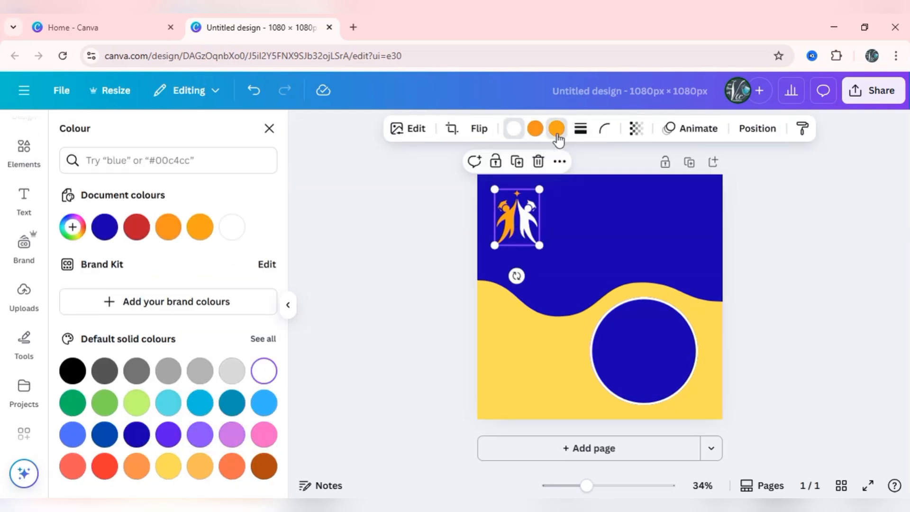
click(72, 227)
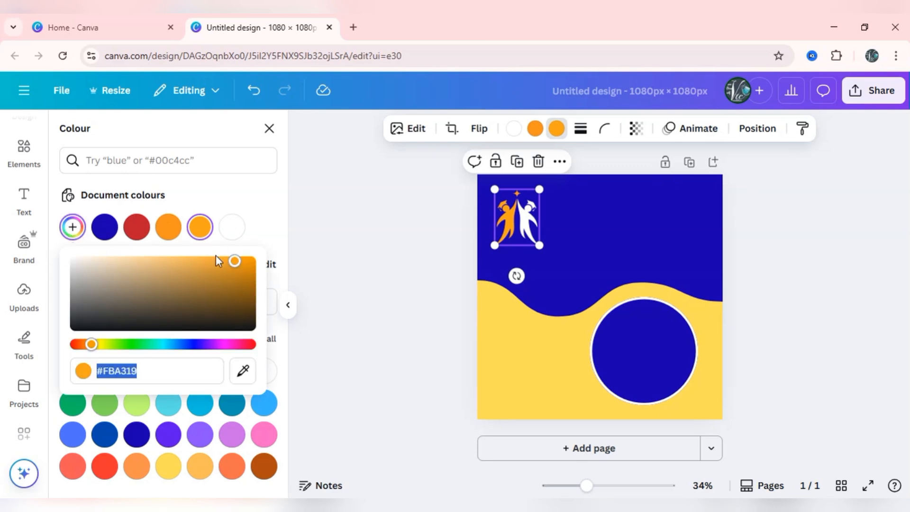
click(149, 262)
click(328, 240)
drag(539, 246, 513, 240)
click(772, 221)
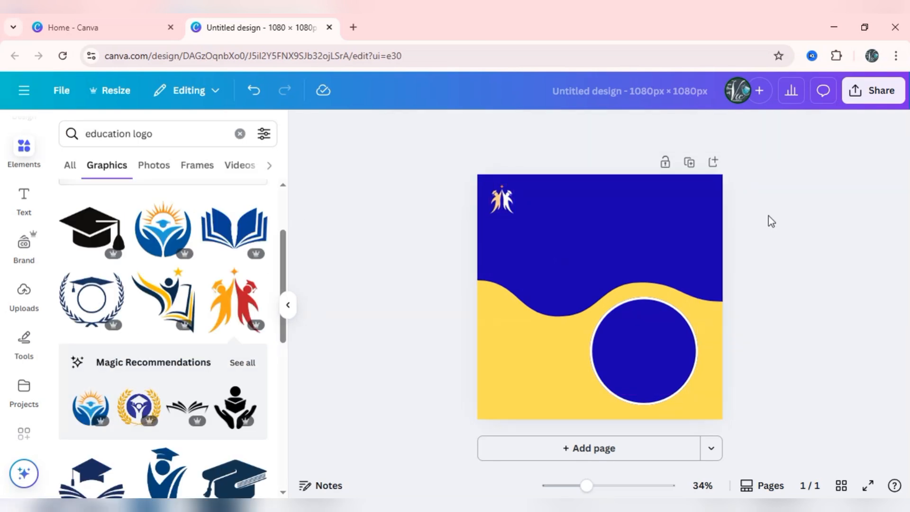
Step: Add a subheading reading "Education Tech" to the page
click(24, 199)
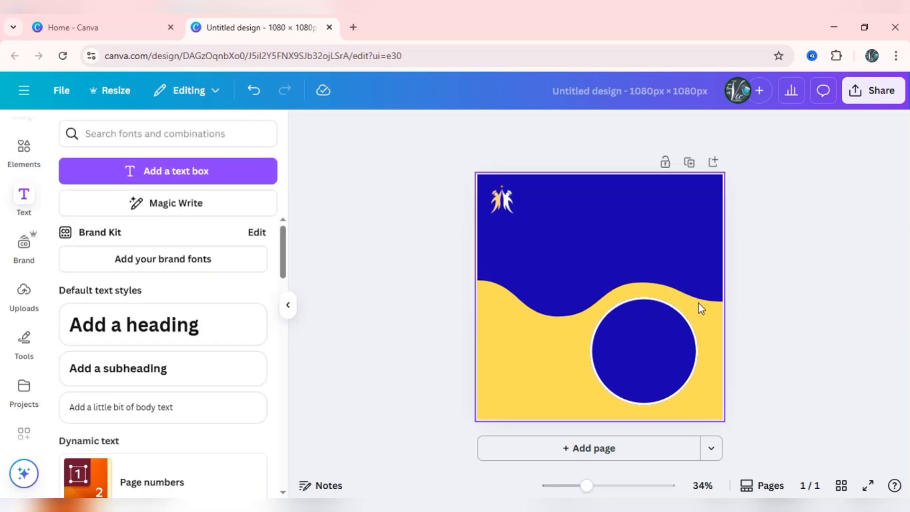
drag(586, 486, 598, 486)
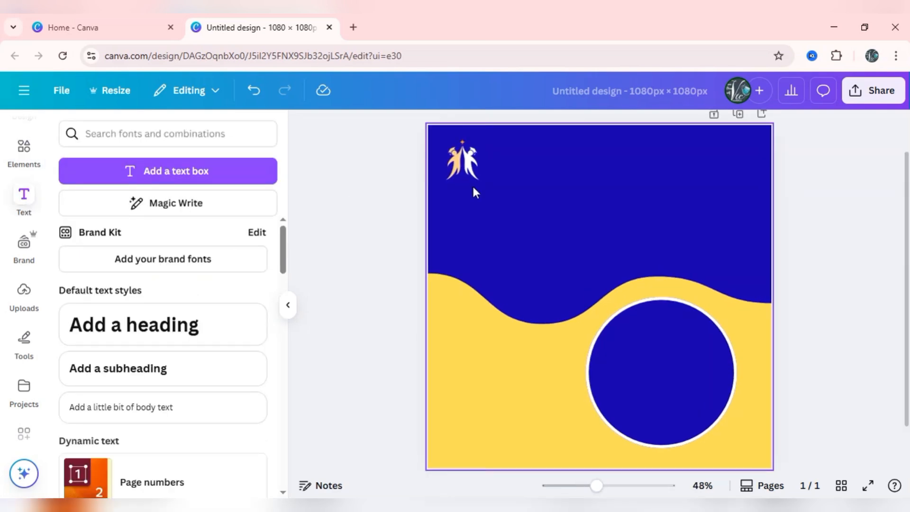
click(122, 372)
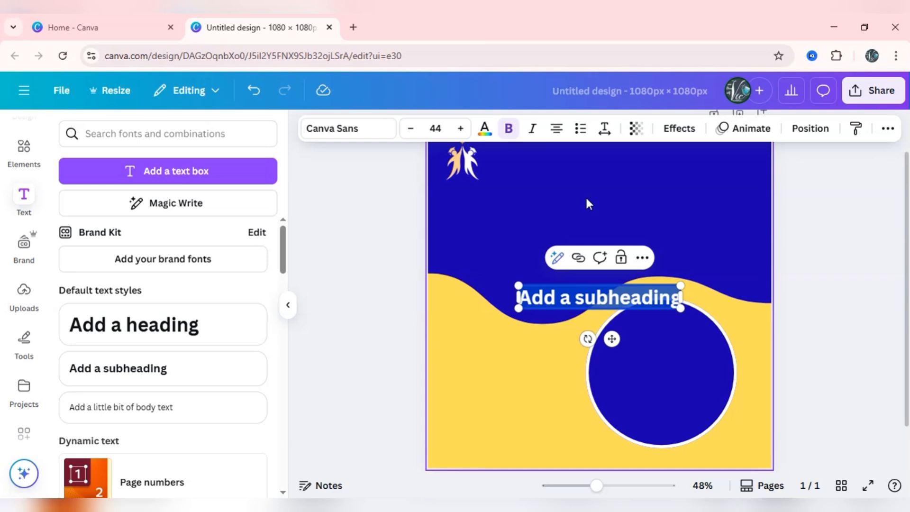
text(Ed)
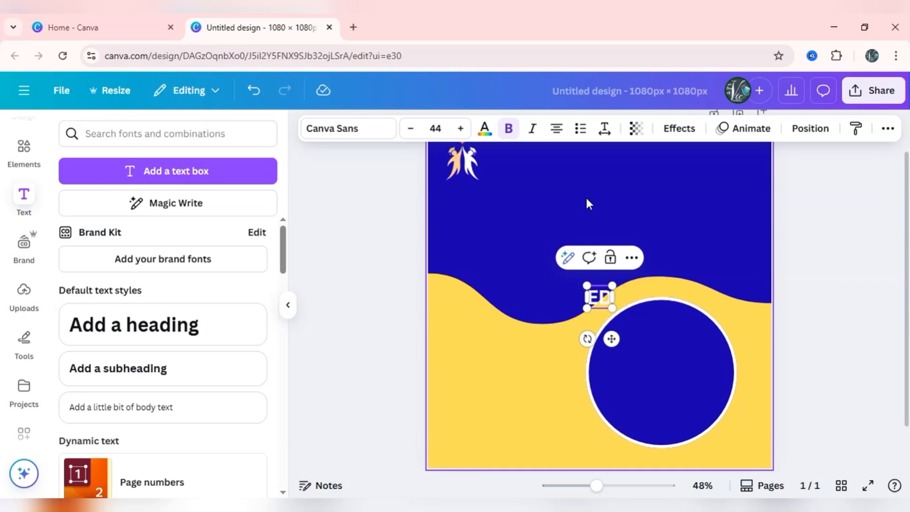
text(ucation)
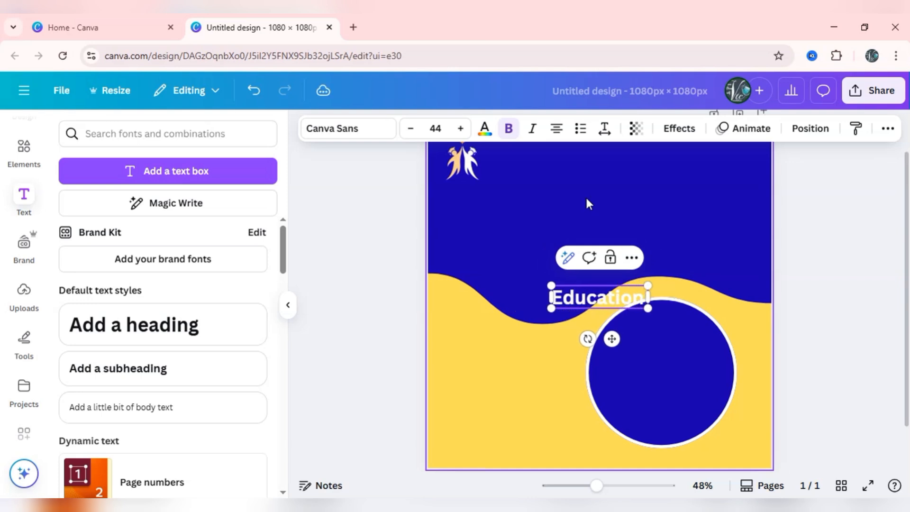
text( Tech)
key(ctrl+a)
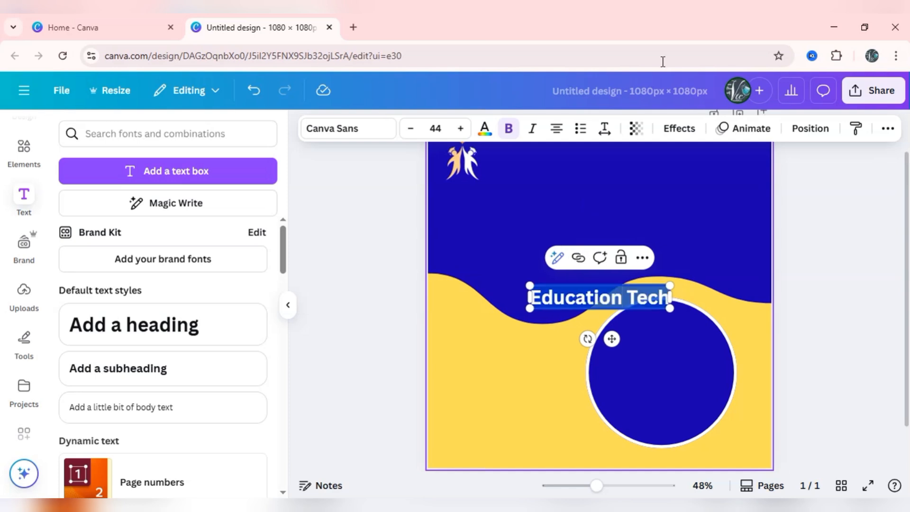
Step: Move the "Education Tech" text up beside the logo and set its font size to 23
click(409, 135)
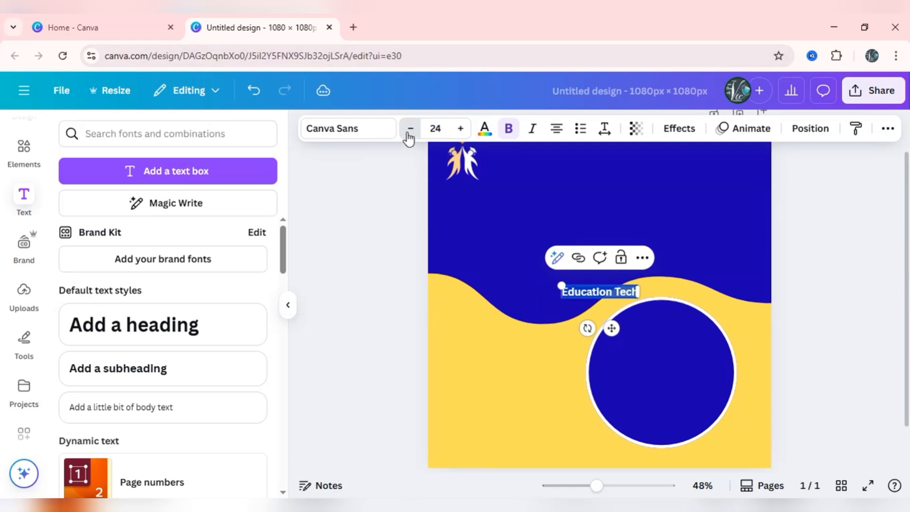
drag(612, 327, 521, 199)
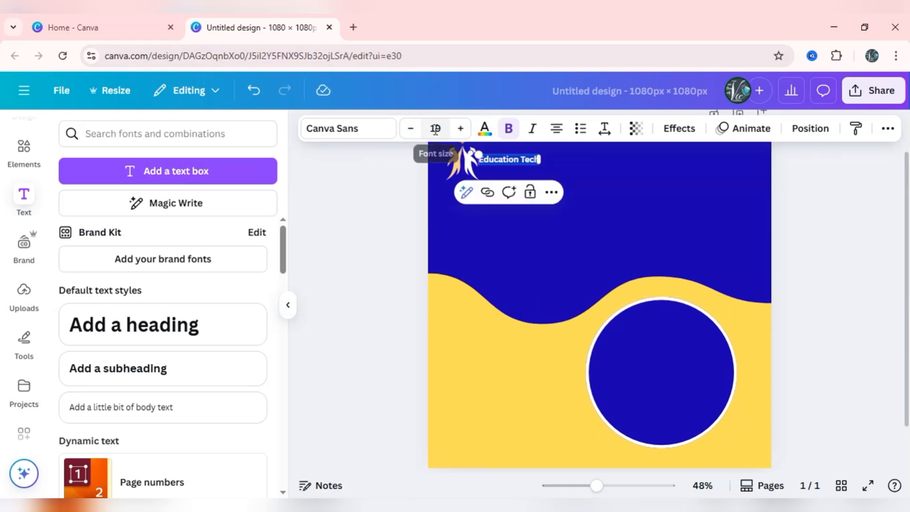
click(461, 128)
click(460, 128)
click(460, 128)
click(460, 129)
click(556, 165)
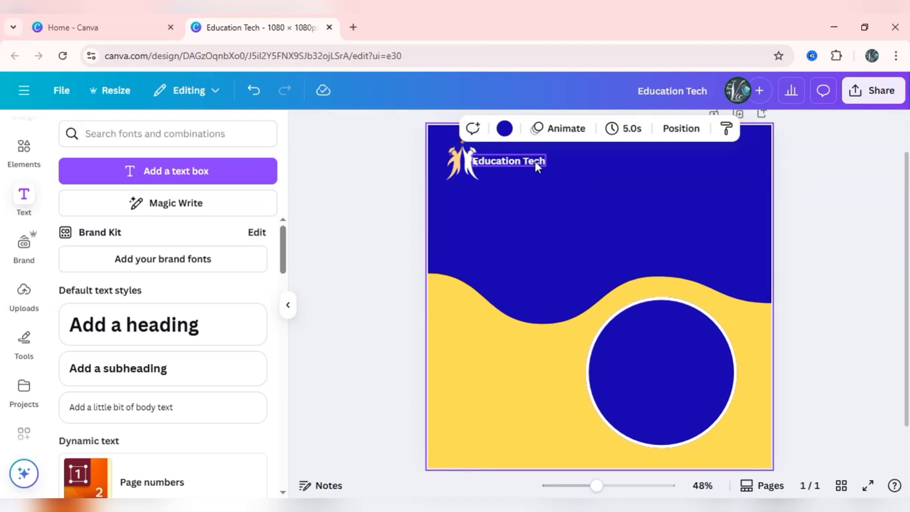
Step: Nudge the "Education Tech" text slightly to the right so it clears the logo
click(536, 162)
key(Right)
key(Right)
key(Right)
key(Right)
key(Right)
key(Right)
key(Right)
key(Right)
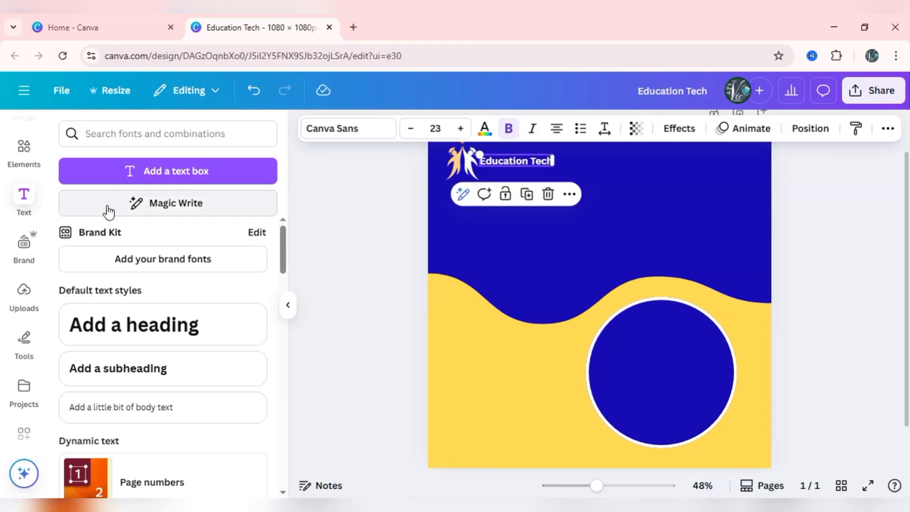
Step: Add the tagline "We build your future" directly below "Education Tech" and shrink it to fit on one line
click(183, 364)
text(we)
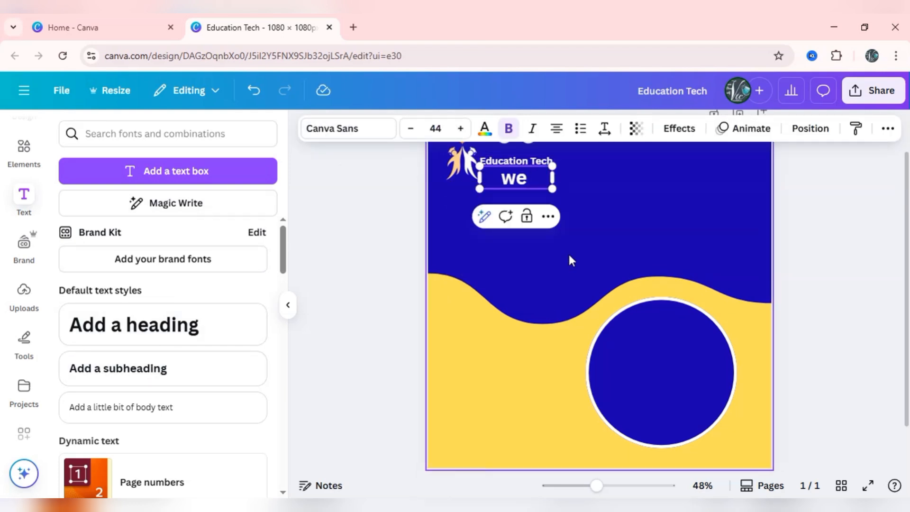
text( build your futu)
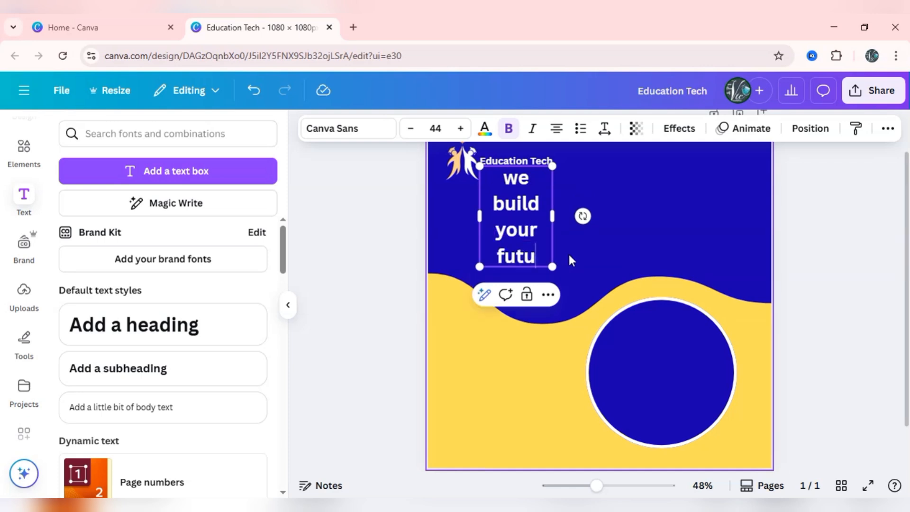
text(reW)
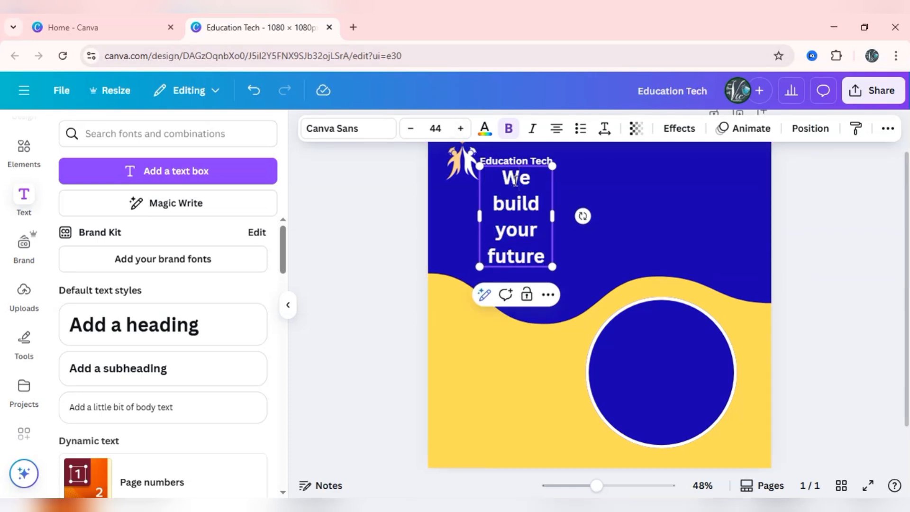
click(412, 129)
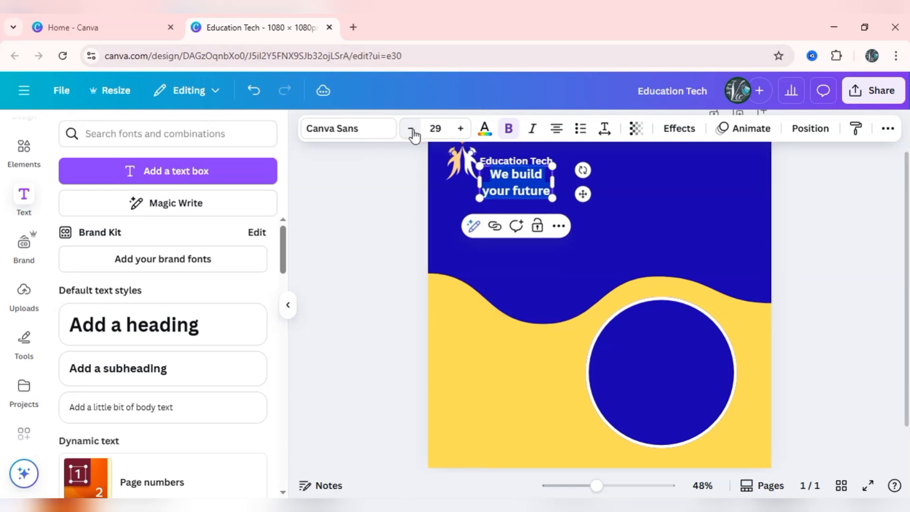
click(691, 214)
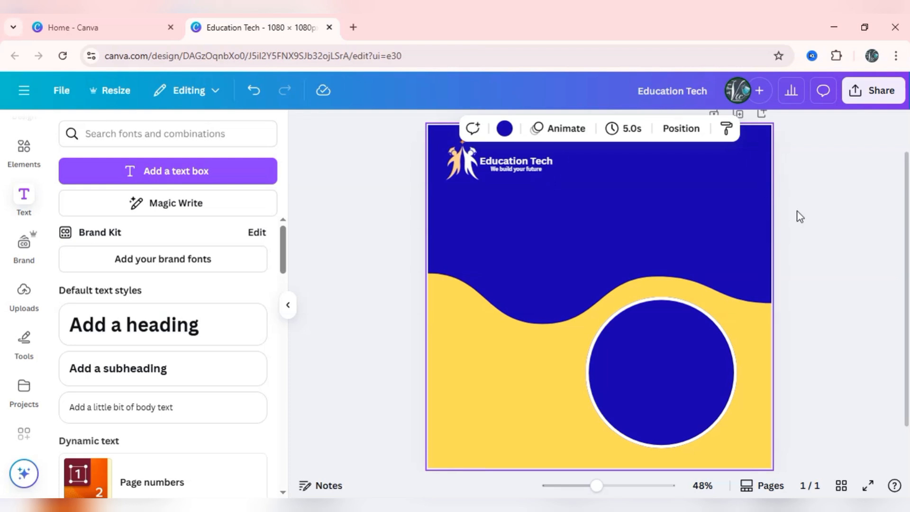
Step: Clear the element search, add another circle shape and move it so it overhangs the page's top edge
click(29, 159)
click(166, 131)
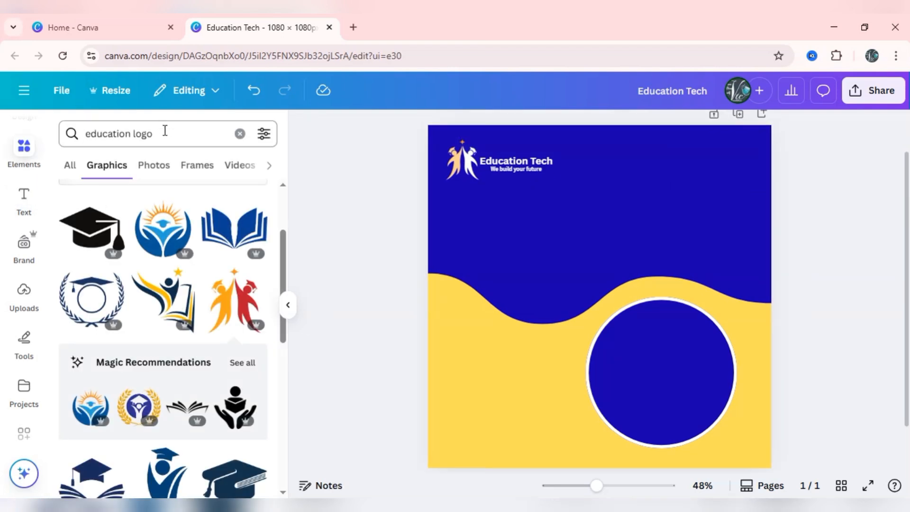
key(Return)
click(240, 134)
click(138, 258)
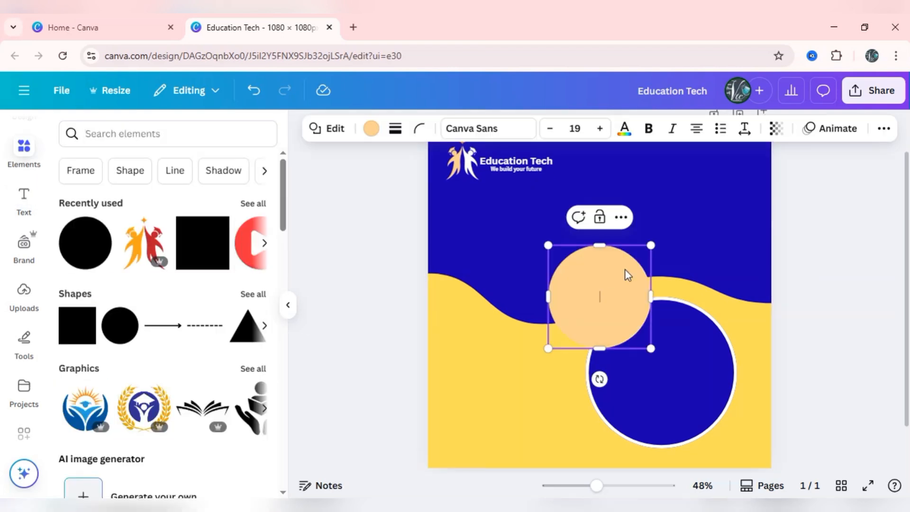
drag(583, 336, 641, 145)
Step: Fill the circle at the page's top edge with the yellow default solid colour
click(372, 129)
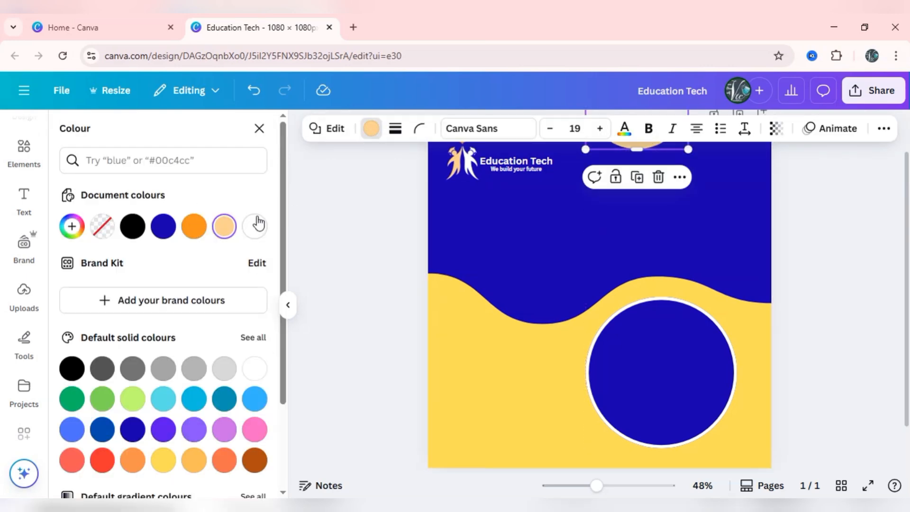
click(163, 467)
key(Escape)
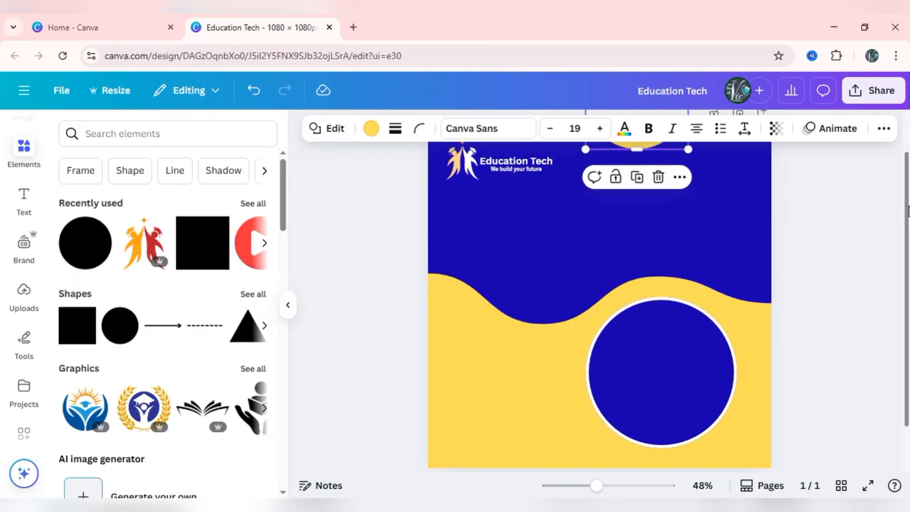
click(368, 269)
Step: Search the graphics for "DOTS" and add the pattern of two rows of five dots to the page
click(156, 136)
text(DI)
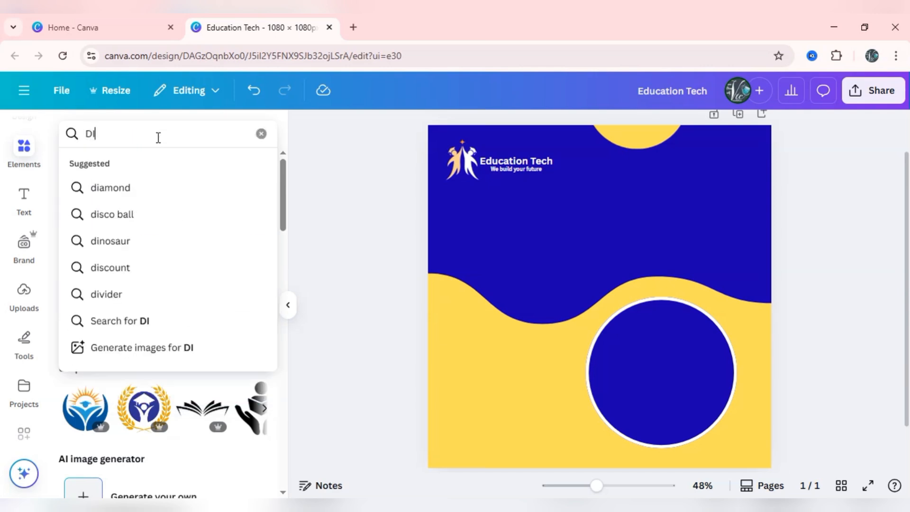
key(BackSpace)
text(OTS)
key(Return)
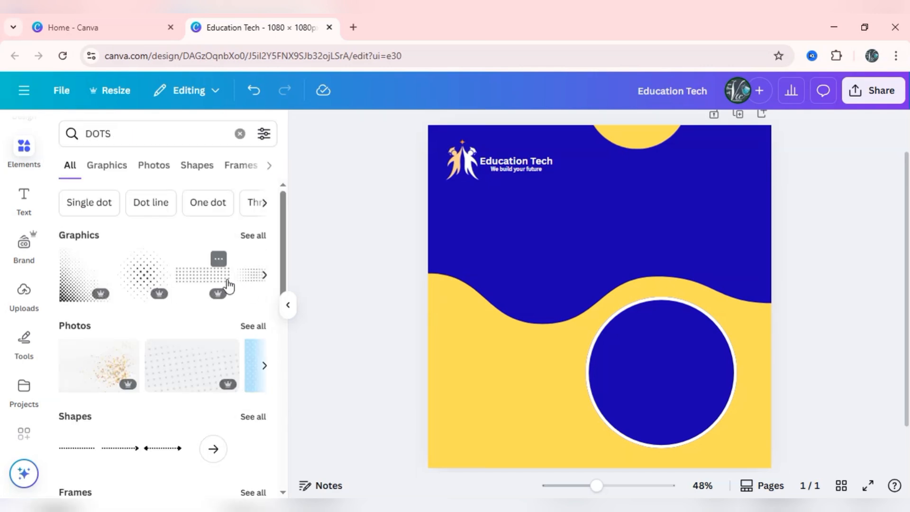
click(256, 238)
click(164, 331)
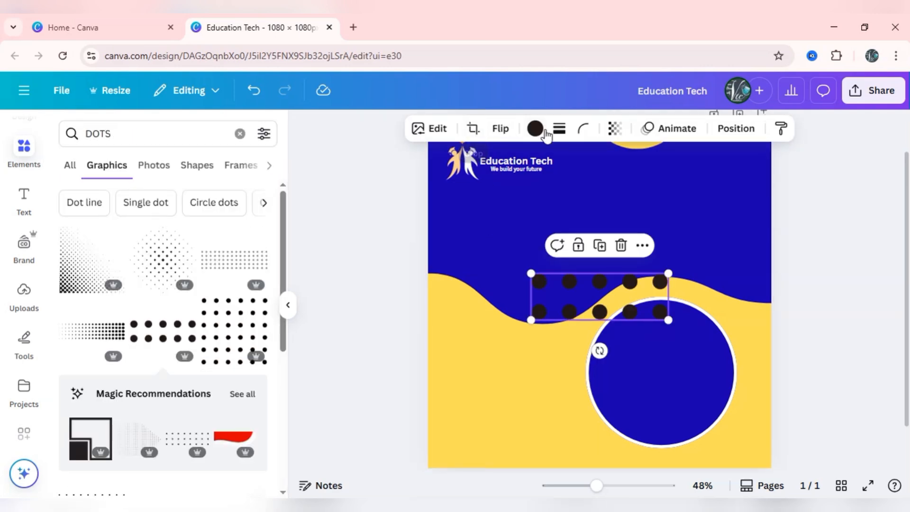
Step: Recolour the dot pattern white, shrink it and move it into the page's upper-right corner
click(537, 130)
click(72, 257)
drag(669, 321, 556, 281)
click(805, 220)
click(534, 280)
drag(555, 312, 748, 185)
click(801, 165)
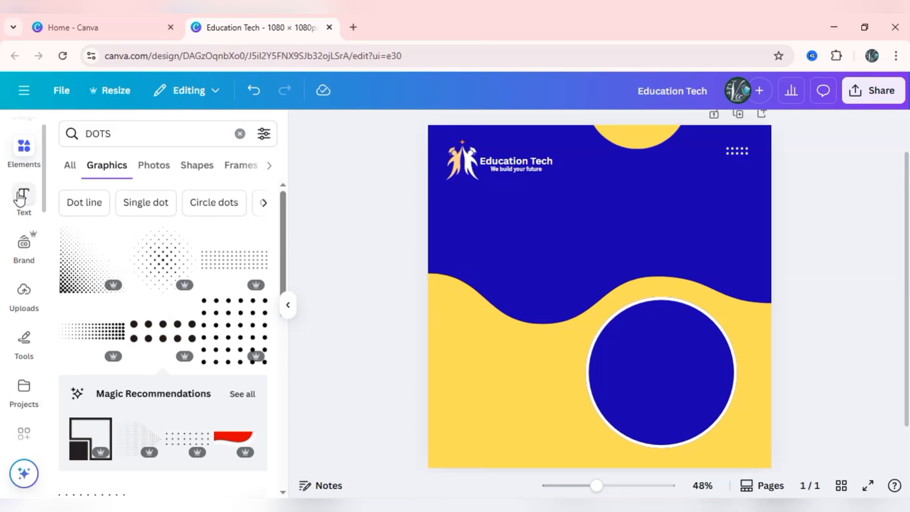
Step: Add a subheading text reading "STUDY" to the page
click(23, 199)
drag(284, 254, 291, 461)
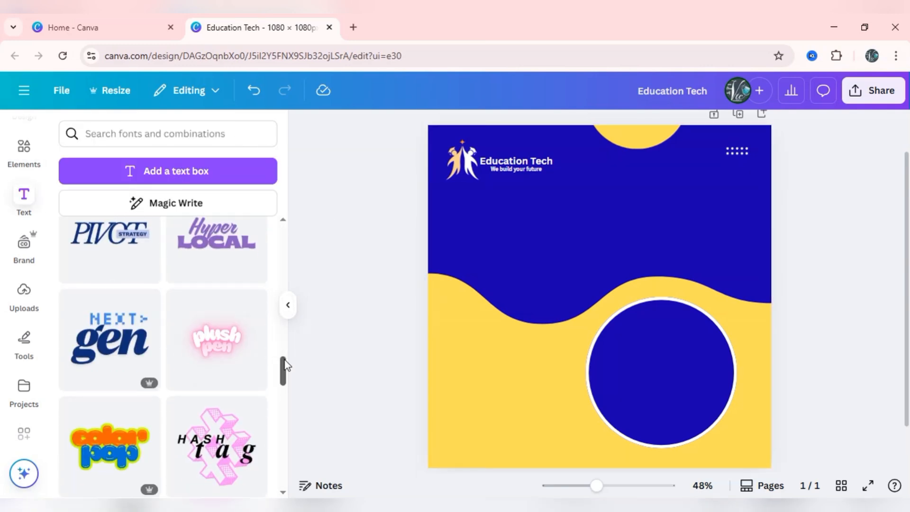
drag(285, 365, 273, 315)
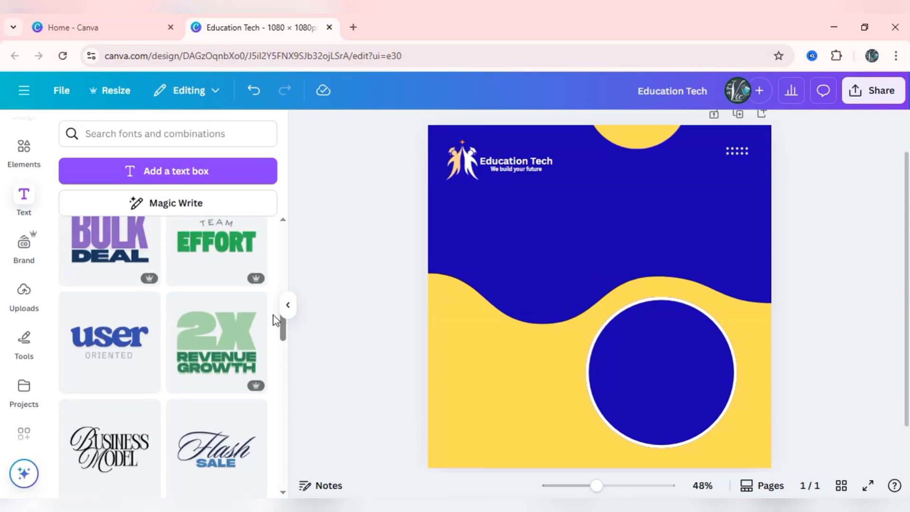
click(24, 194)
click(24, 196)
scroll(264, 299, up, 10)
click(171, 369)
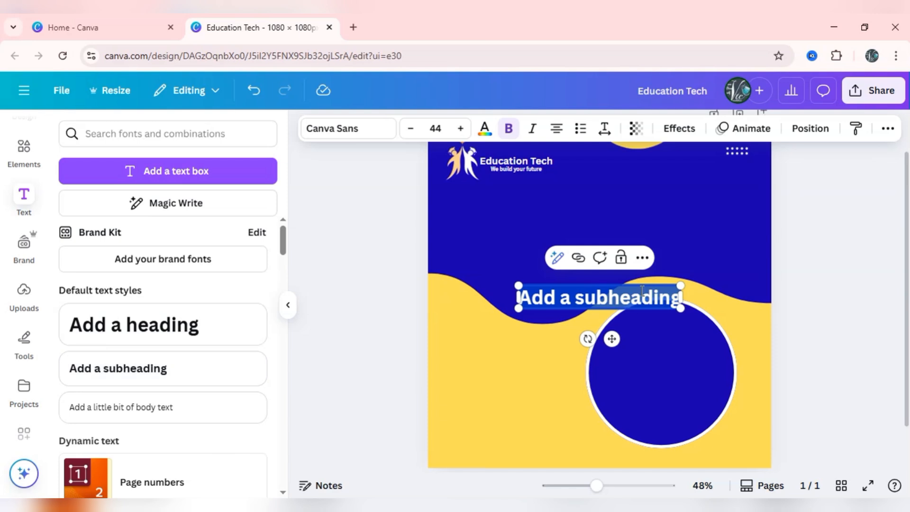
key(BackSpace)
text(ST)
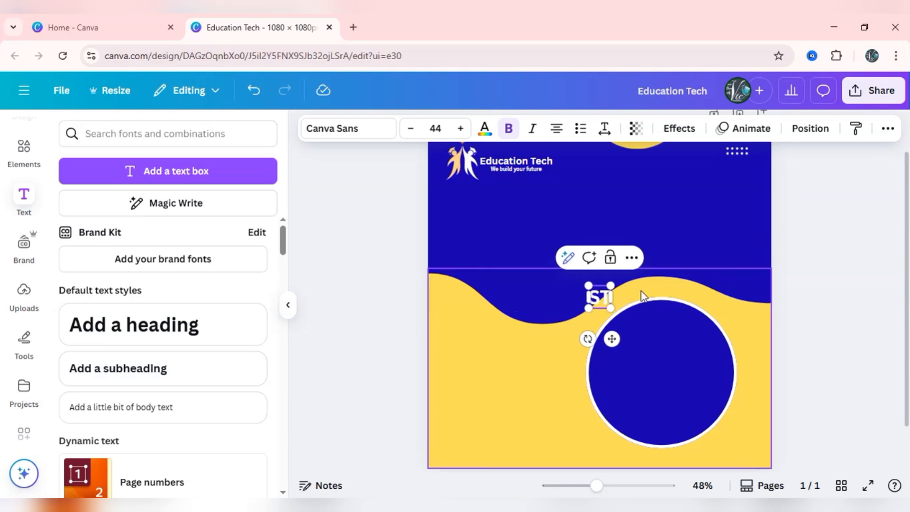
text(UDY)
Step: Set the "STUDY" text in Montserrat at size 61 and move it below the logo and tagline
key(ctrl+a)
click(351, 128)
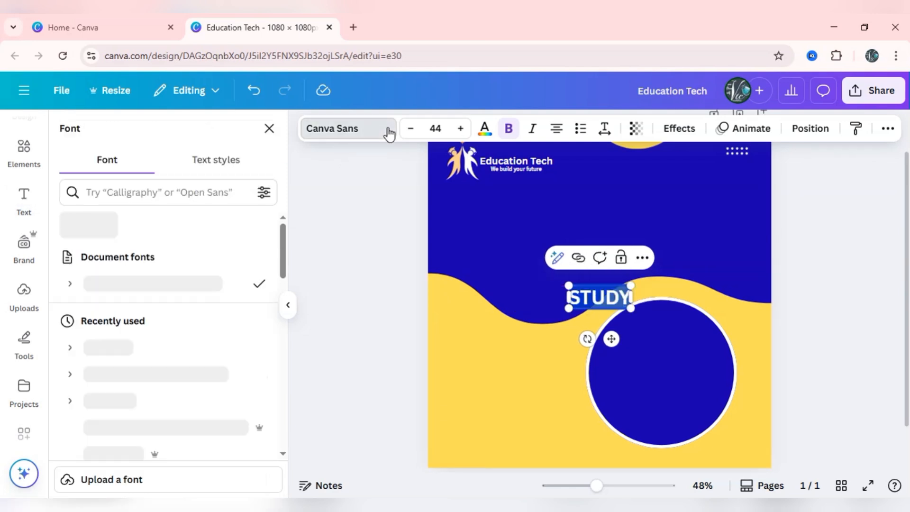
click(461, 129)
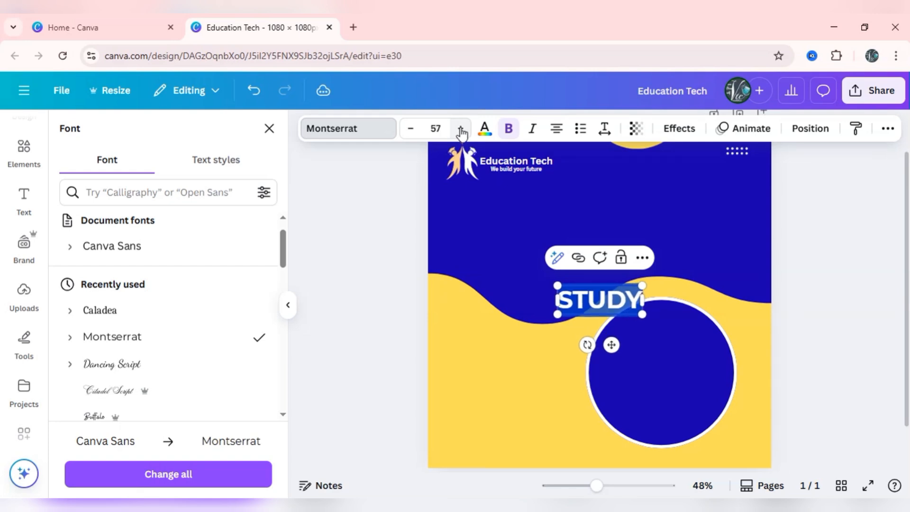
drag(613, 360, 530, 252)
click(410, 128)
click(412, 129)
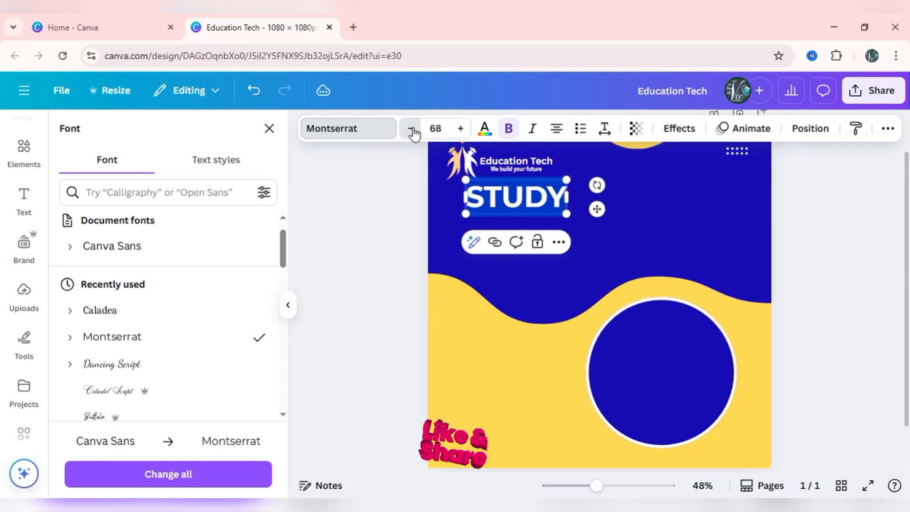
click(618, 230)
Step: Duplicate "STUDY", change the copy to "ABROAD" and align it directly beneath the original
click(535, 206)
click(526, 239)
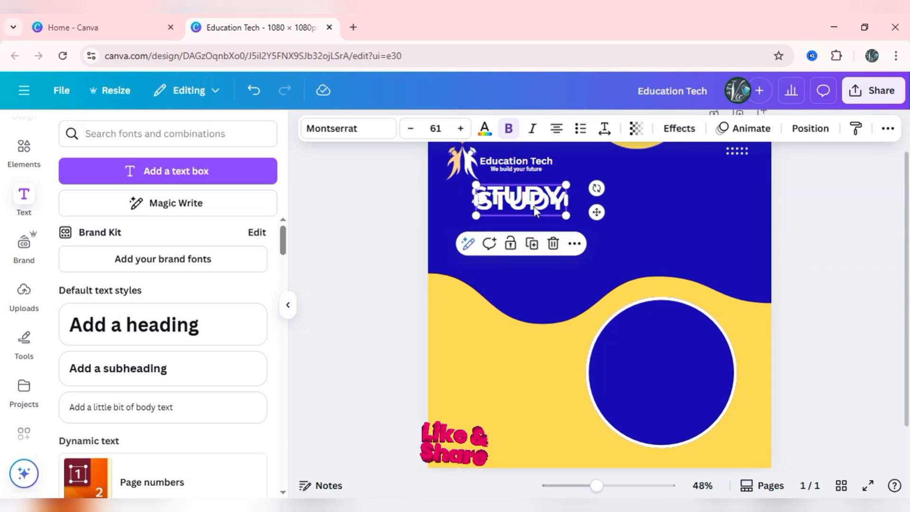
drag(595, 210, 589, 227)
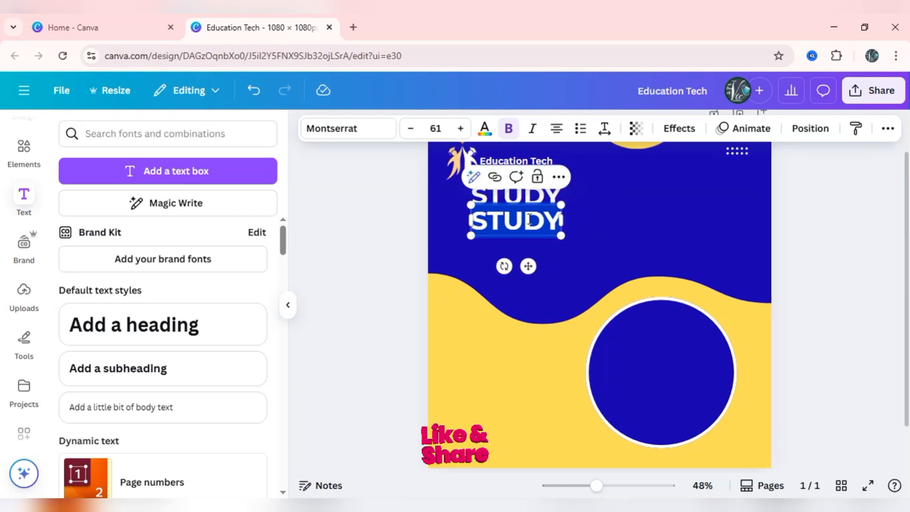
text(ABROAD)
drag(527, 266, 544, 267)
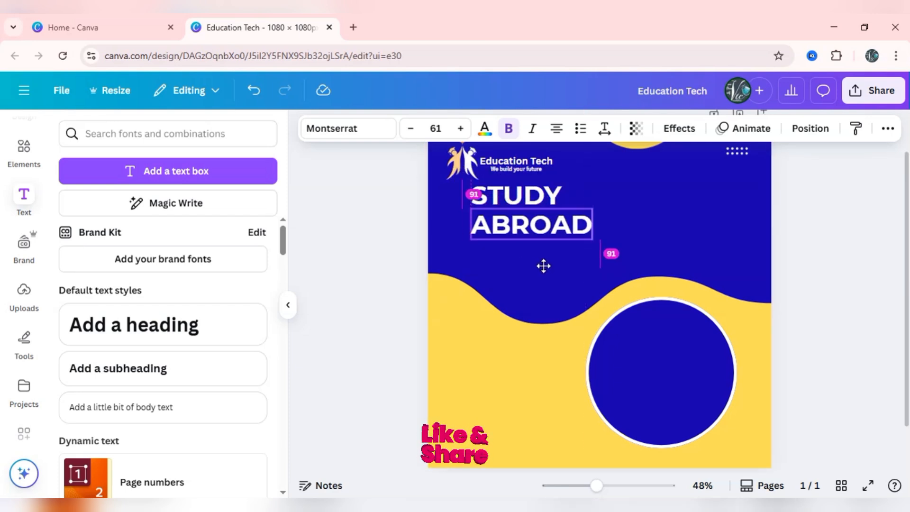
click(634, 241)
Step: Colour the "ABROAD" text with the document's yellow
click(487, 225)
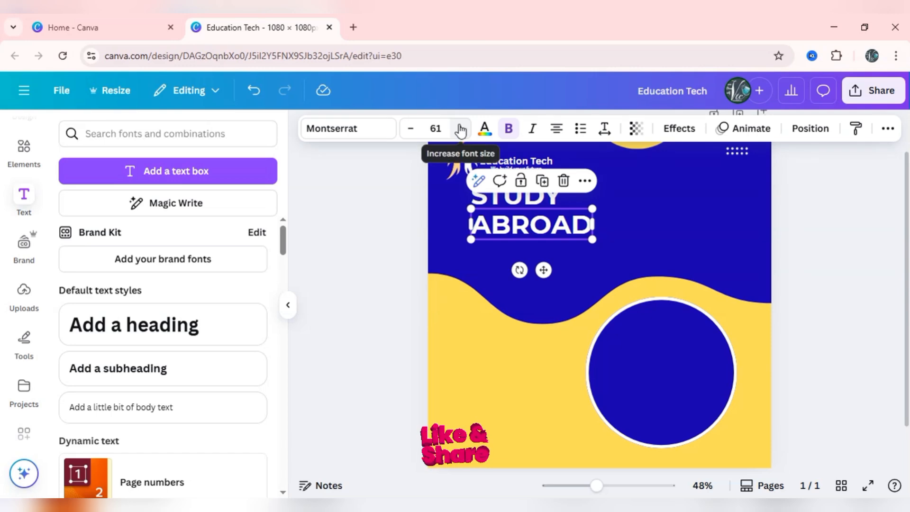
click(485, 128)
click(224, 226)
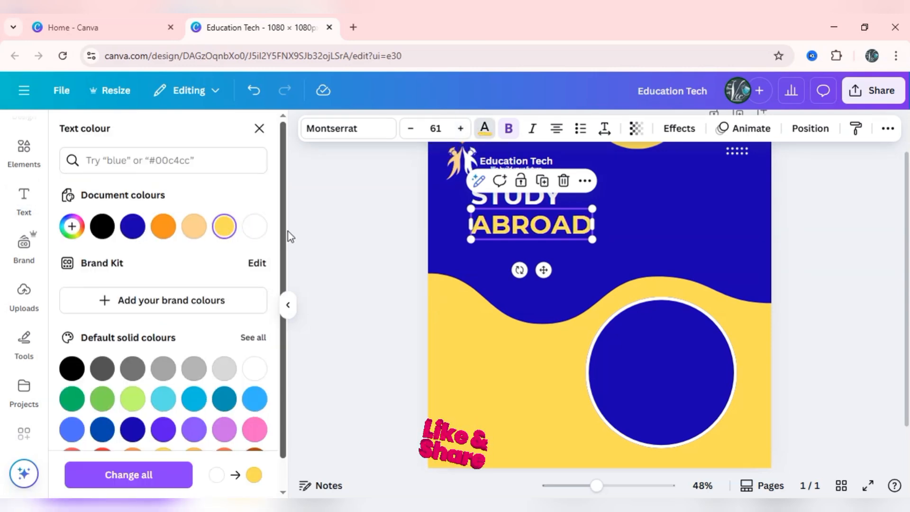
click(835, 184)
click(424, 244)
Step: Apply the Neon text effect to "ABROAD" and raise its intensity
click(494, 210)
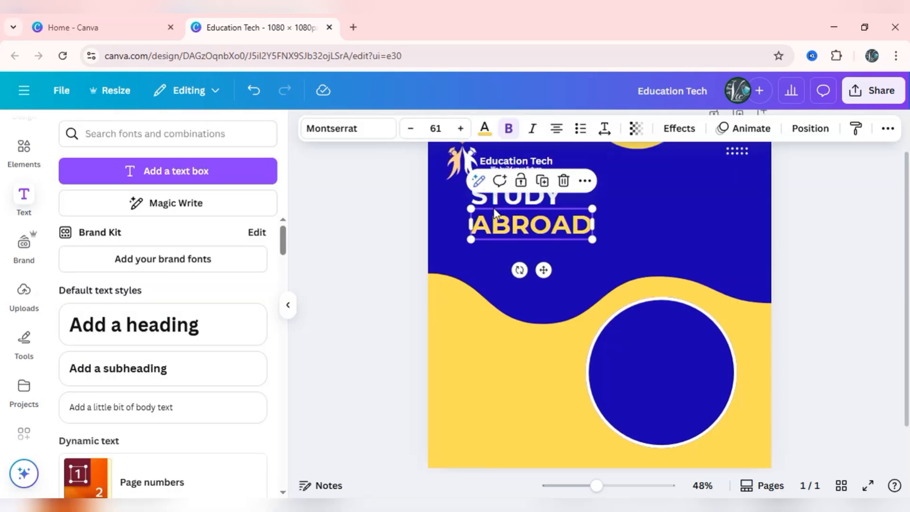
click(679, 129)
click(243, 373)
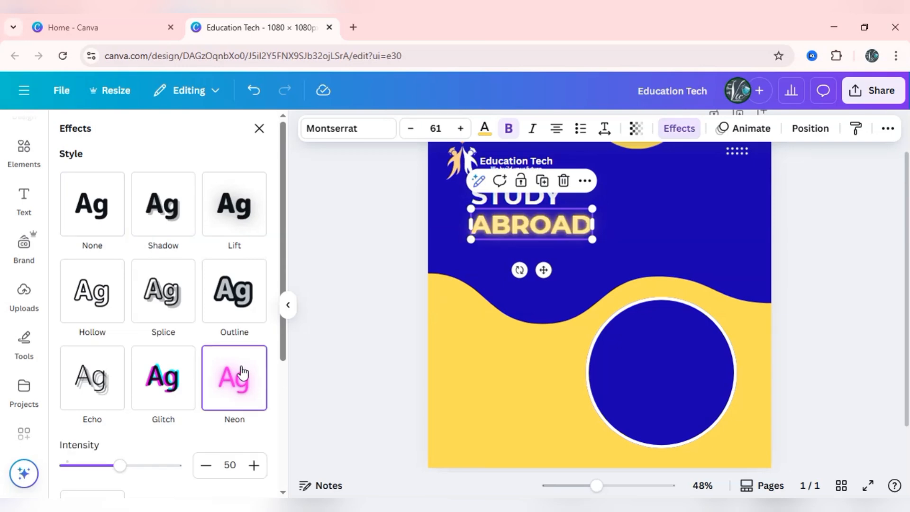
scroll(284, 417, down, 1)
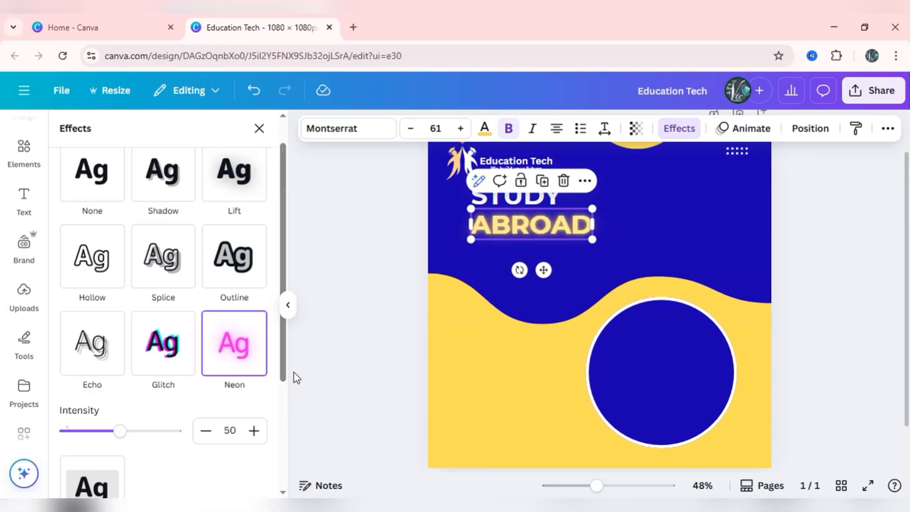
click(255, 429)
click(411, 237)
Step: Apply the Neon text effect to "STUDY" with an intensity of 80
click(520, 200)
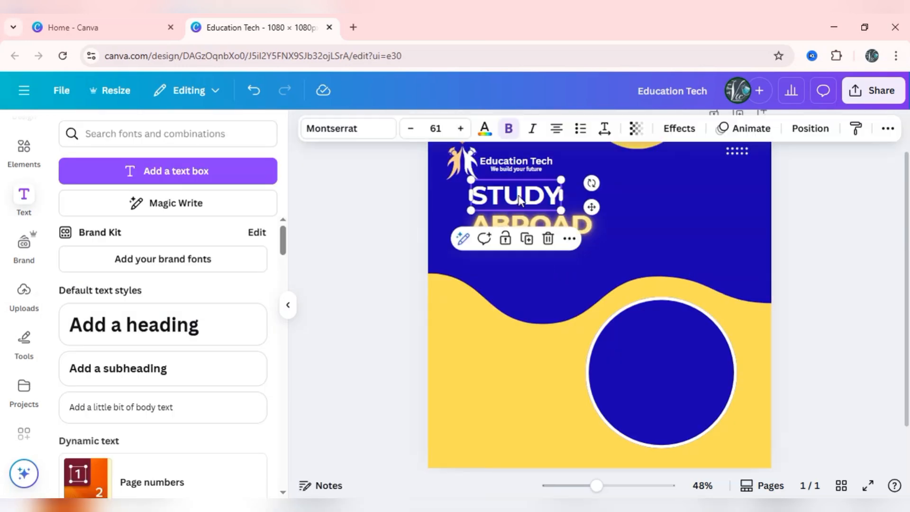
click(679, 128)
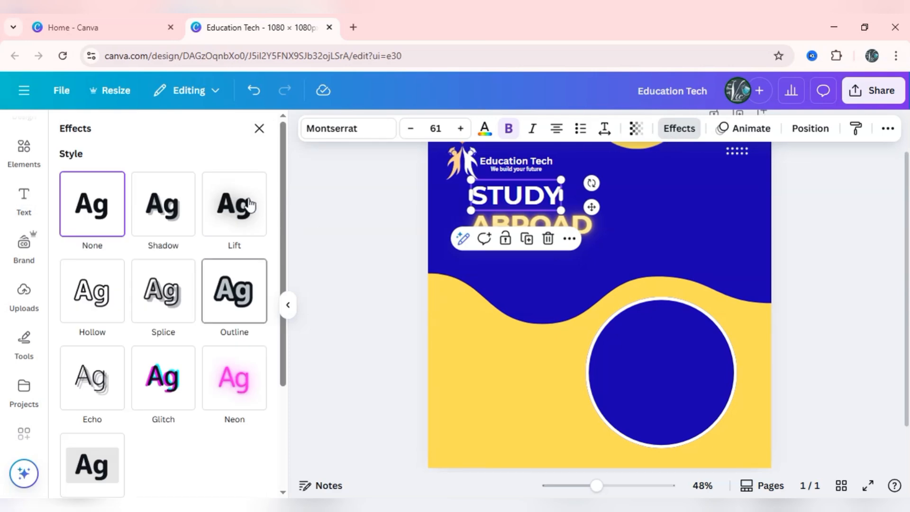
click(249, 205)
click(234, 432)
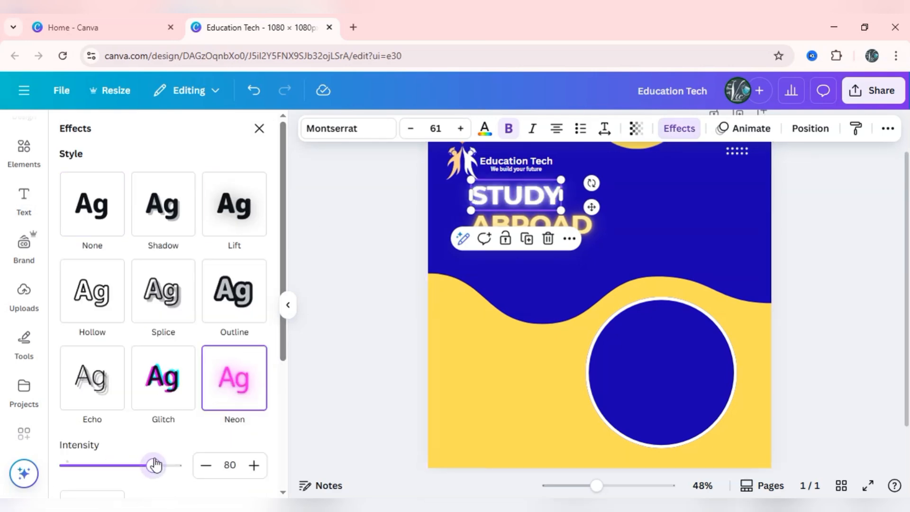
click(368, 330)
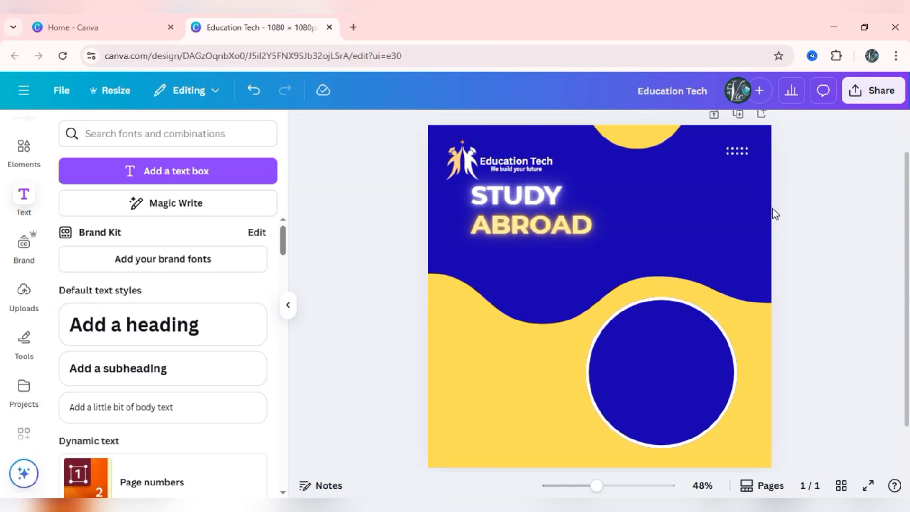
Step: Clear the element search, add the solid arrow line and place it directly beneath "ABROAD"
click(22, 147)
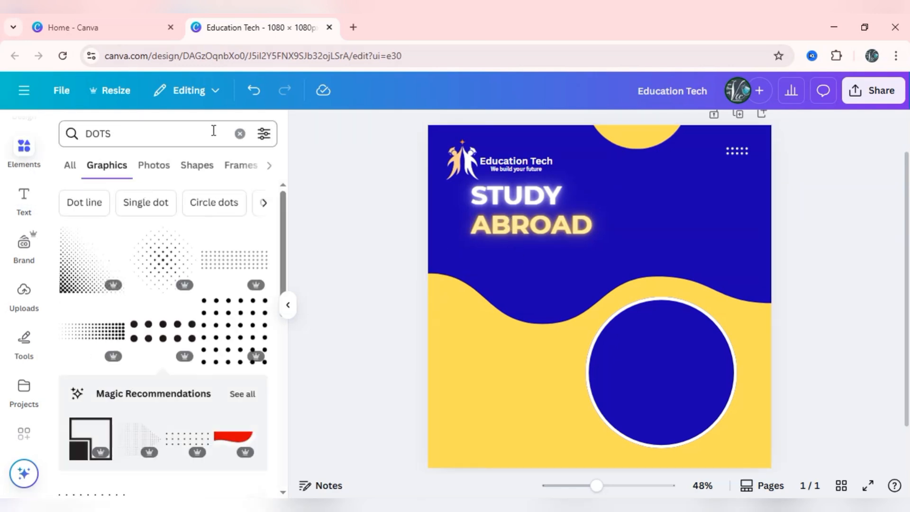
click(240, 137)
click(163, 325)
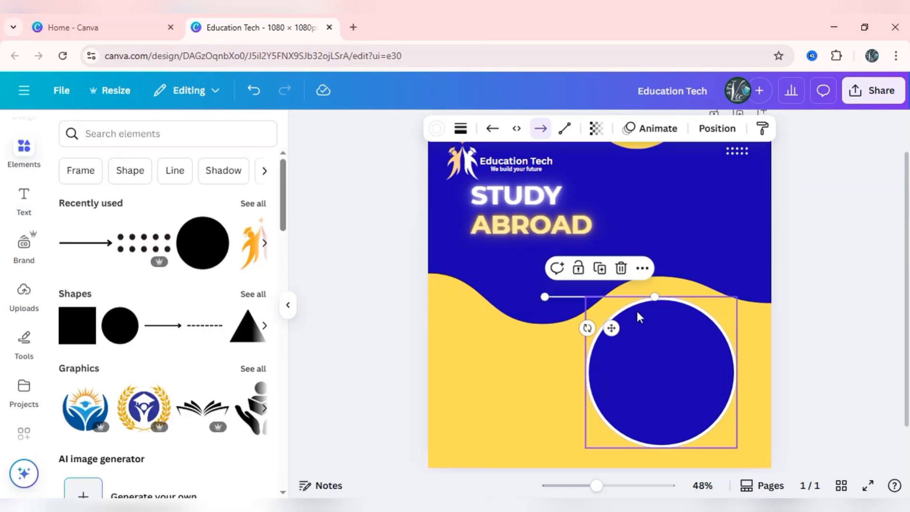
drag(612, 298, 528, 266)
click(563, 135)
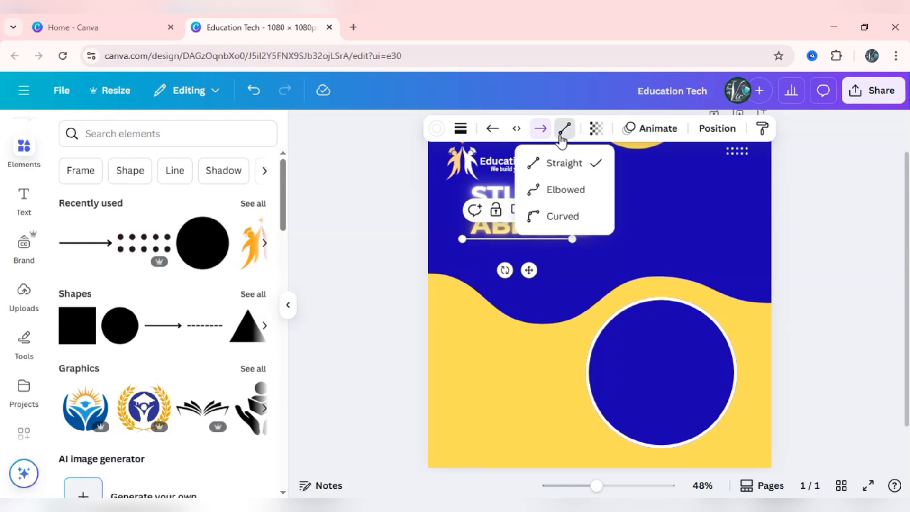
click(647, 183)
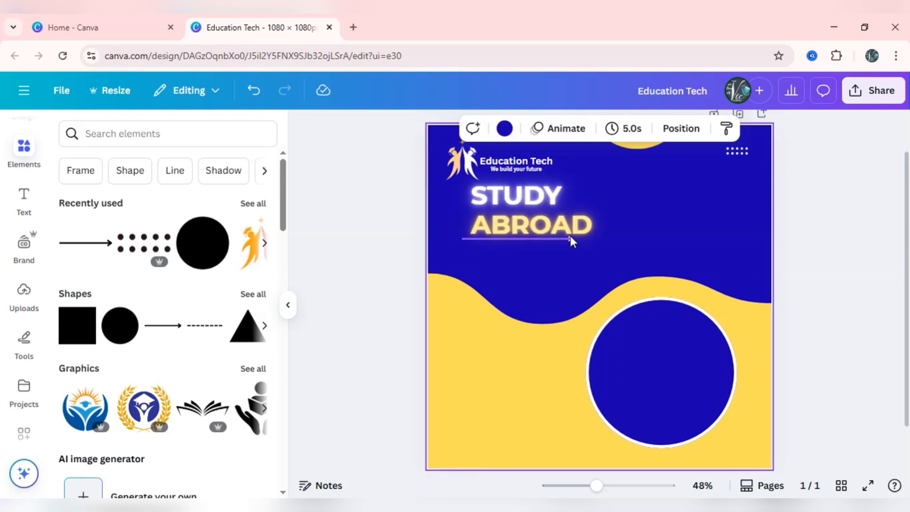
Step: Give the line beneath "ABROAD" a filled-circle end point
click(572, 239)
click(542, 133)
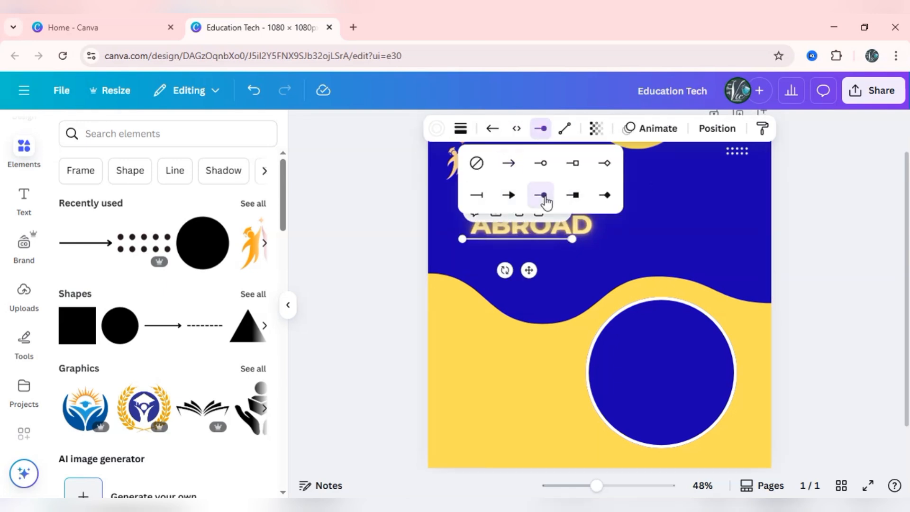
click(695, 201)
Step: Increase the stroke weight of the line beneath "ABROAD"
click(571, 239)
click(470, 136)
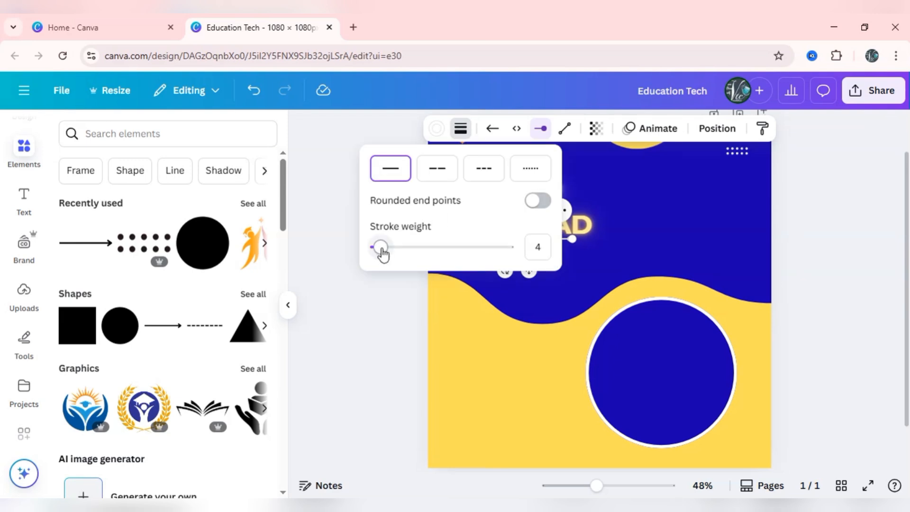
click(795, 220)
click(795, 220)
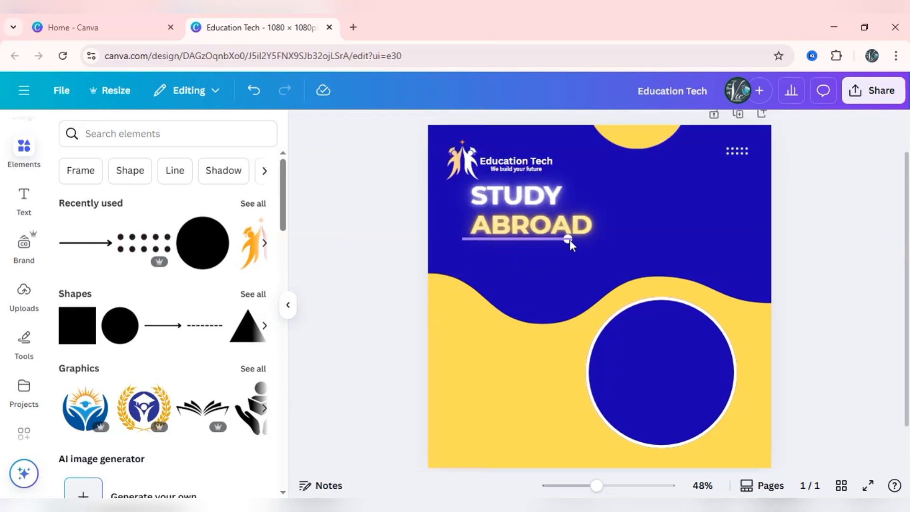
Step: Set the line's end point to none so it is a plain underline
click(570, 240)
click(541, 128)
click(477, 162)
click(822, 167)
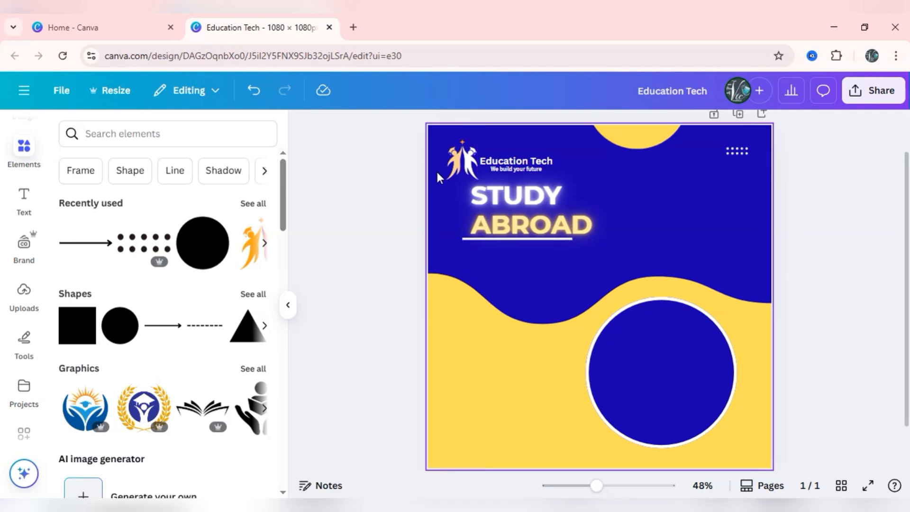
Step: Add a subheading text reading "NOW OPEN FOR REGISTRATION"
click(24, 197)
click(129, 368)
text(IN)
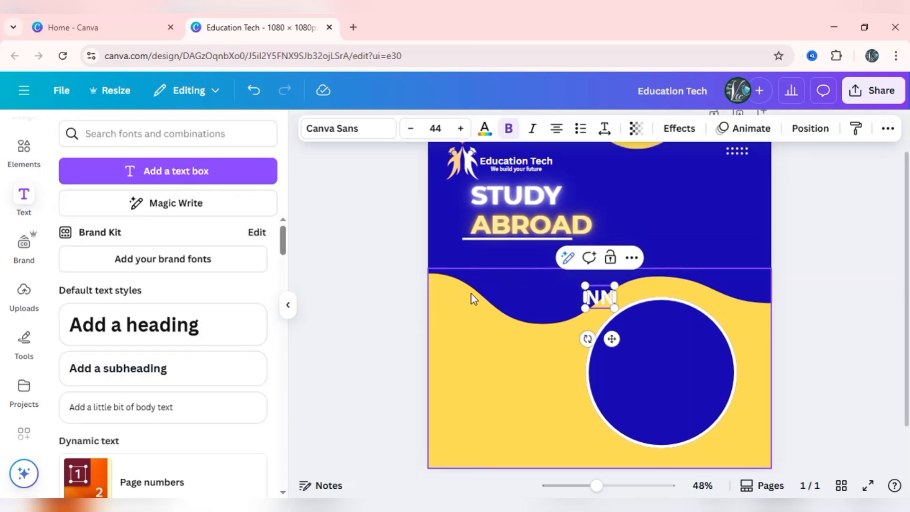
text(OW OPEN FOR REGISTRATION)
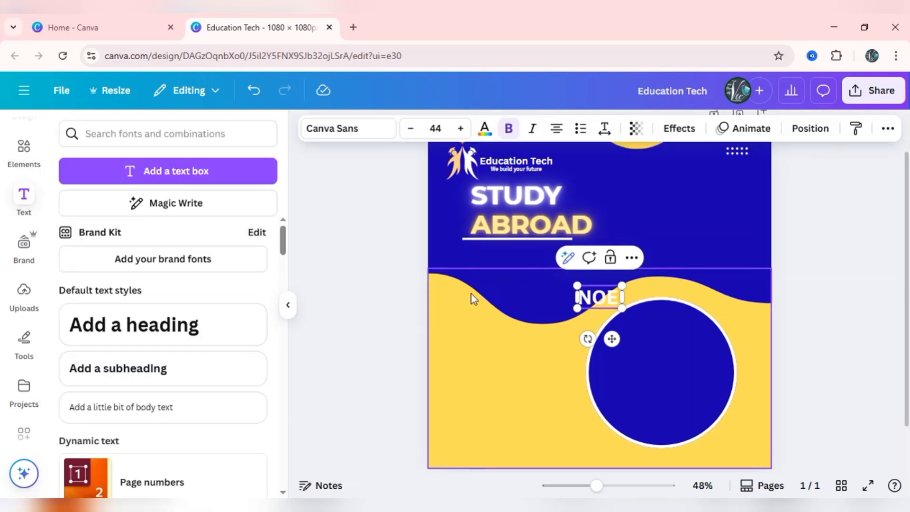
Step: Reduce the registration text to size 19 and move it beneath the white line, left-aligned with "ABROAD"
click(410, 129)
click(411, 128)
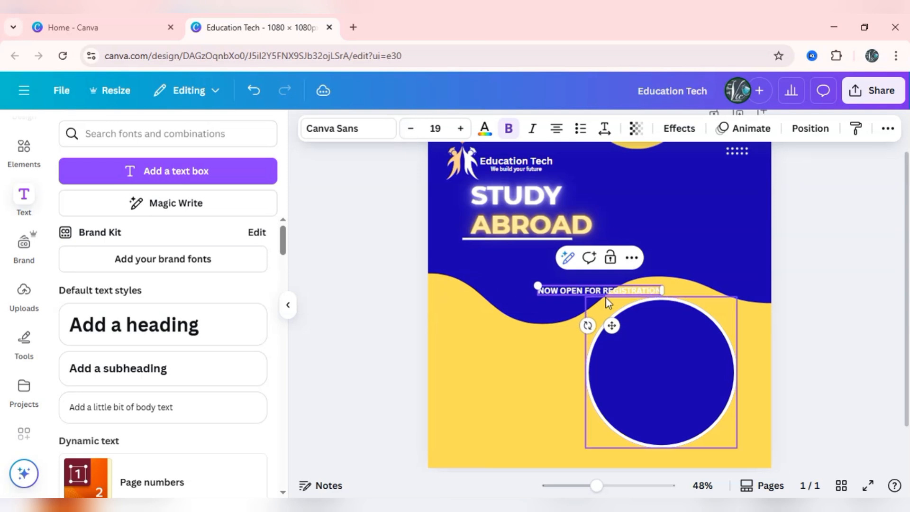
drag(611, 327, 541, 280)
key(Escape)
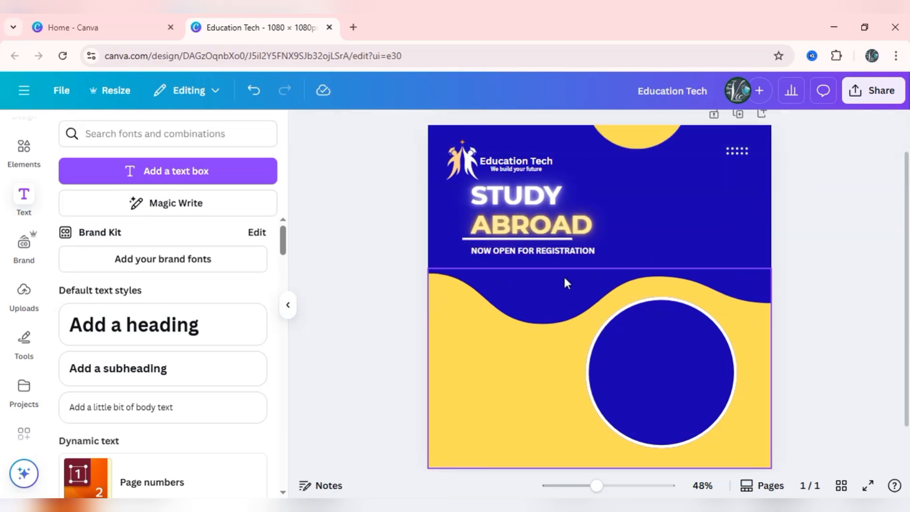
click(548, 251)
click(485, 128)
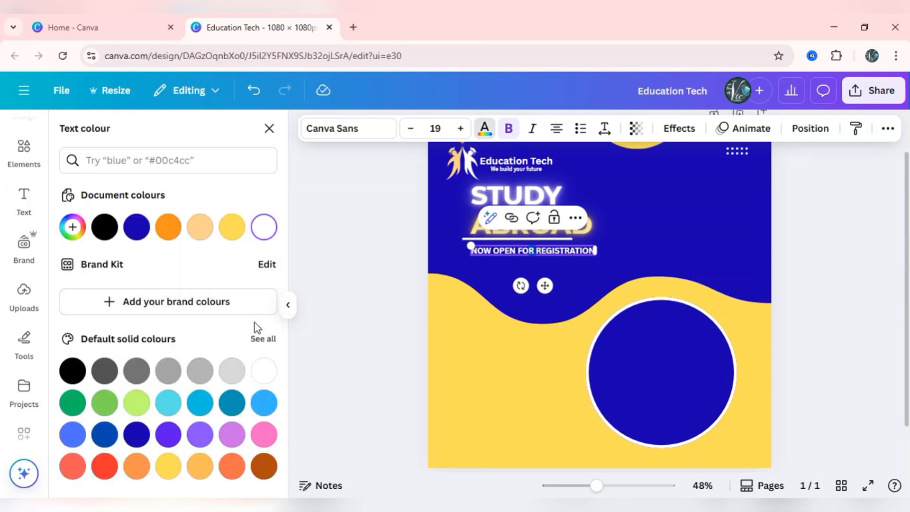
click(232, 237)
click(586, 252)
key(ctrl+z)
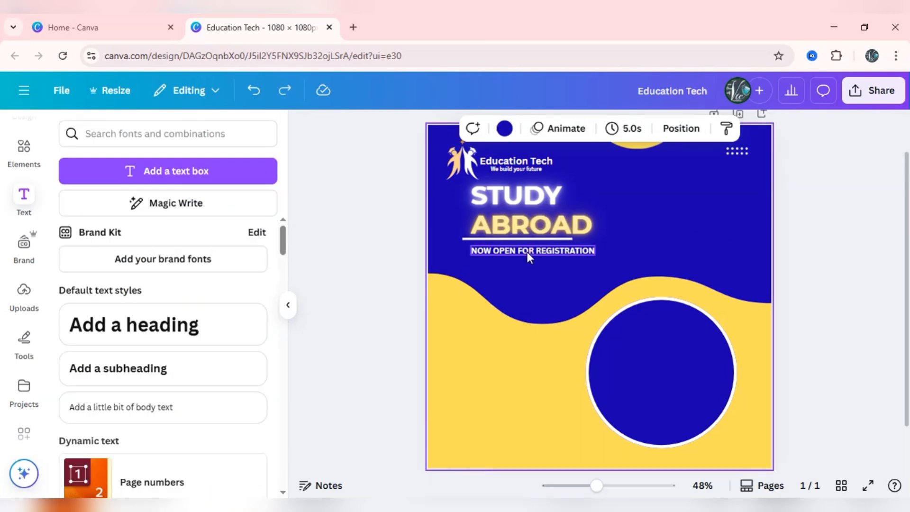
Step: Colour only the word "REGISTRATION" in the registration text with the document's yellow
click(545, 252)
triple_click(545, 252)
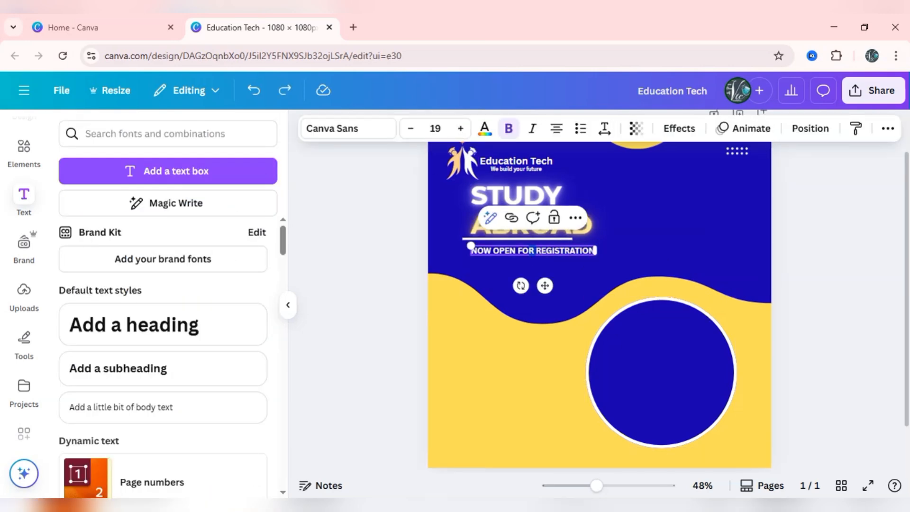
drag(596, 485, 623, 486)
key(shift+Home)
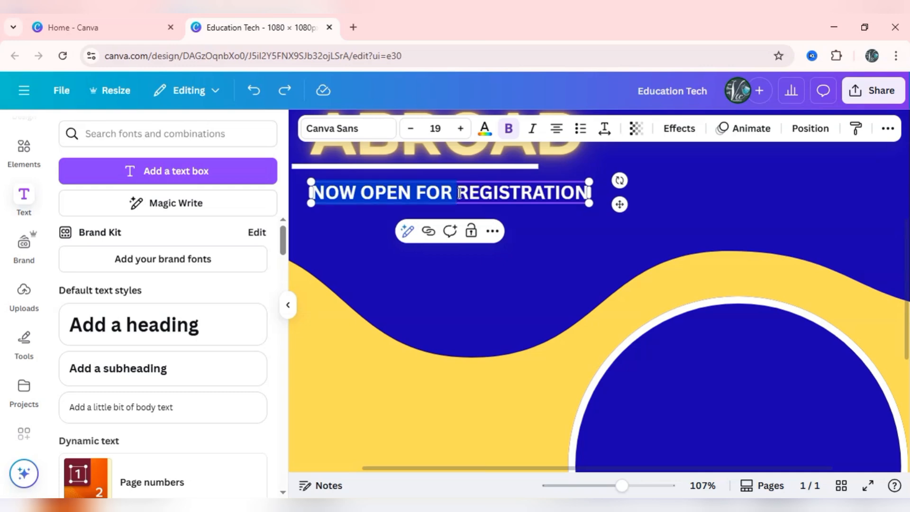
drag(459, 192, 483, 213)
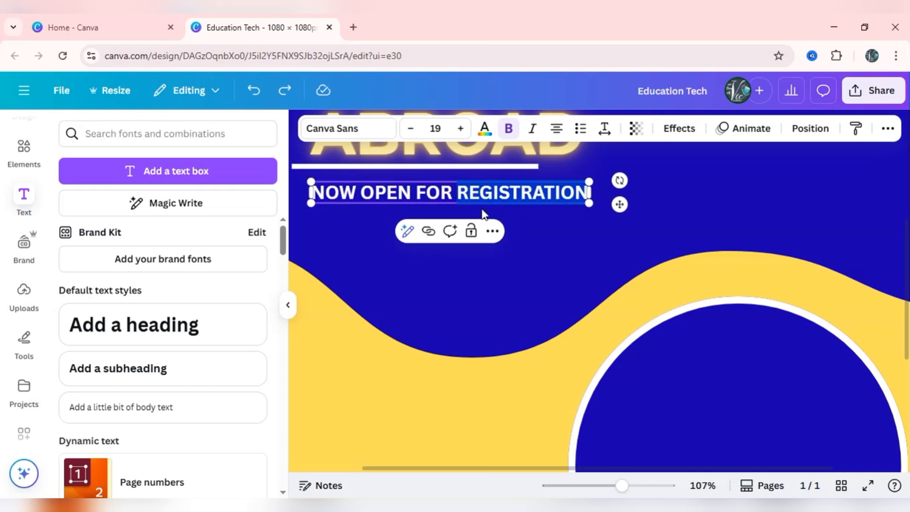
click(485, 128)
click(224, 225)
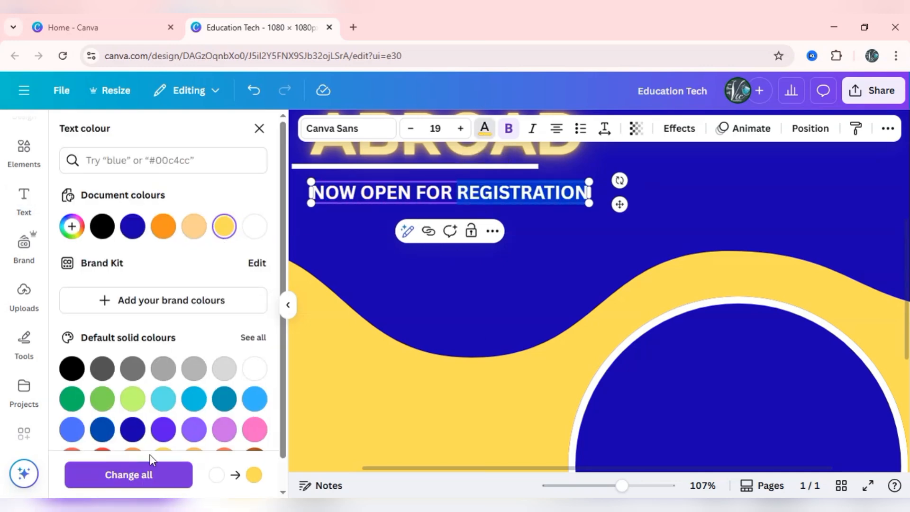
click(348, 328)
click(594, 486)
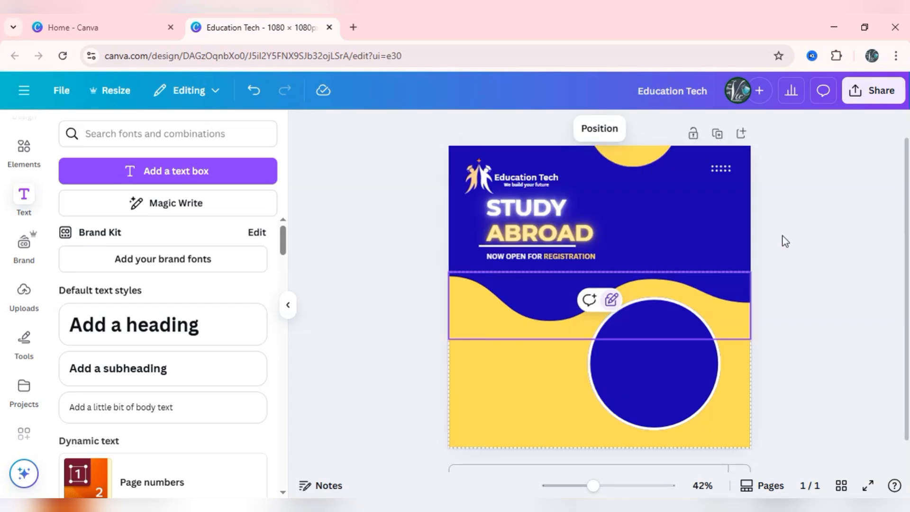
Step: Generate a passage with Magic Write from the prompt "ABOUT EDUCATION"
click(149, 201)
text(EEDCA)
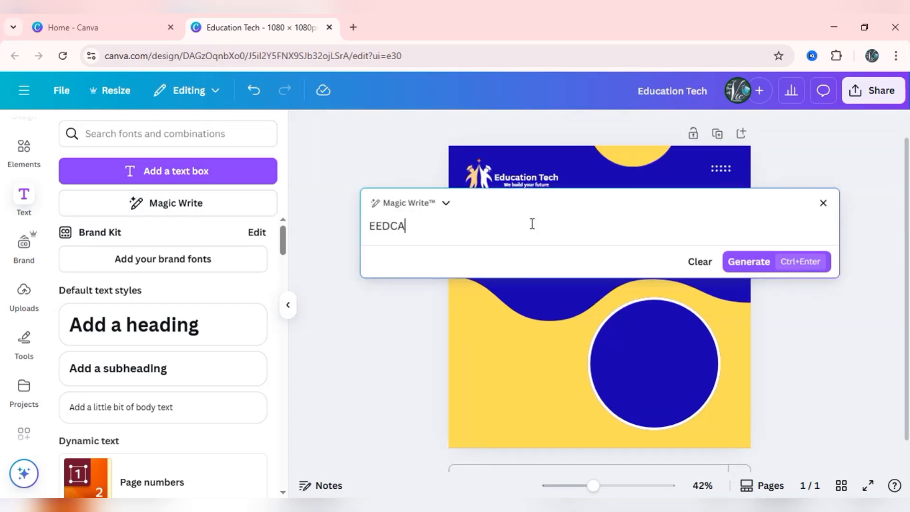
key(BackSpace)
key(BackSpace)
key(BackSpace)
key(BackSpace)
text(ABOUT EDUCATION)
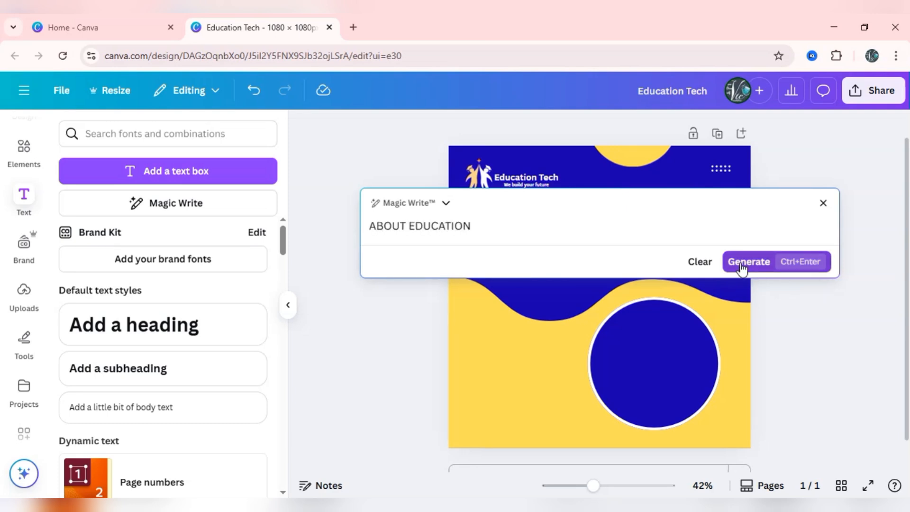
click(738, 261)
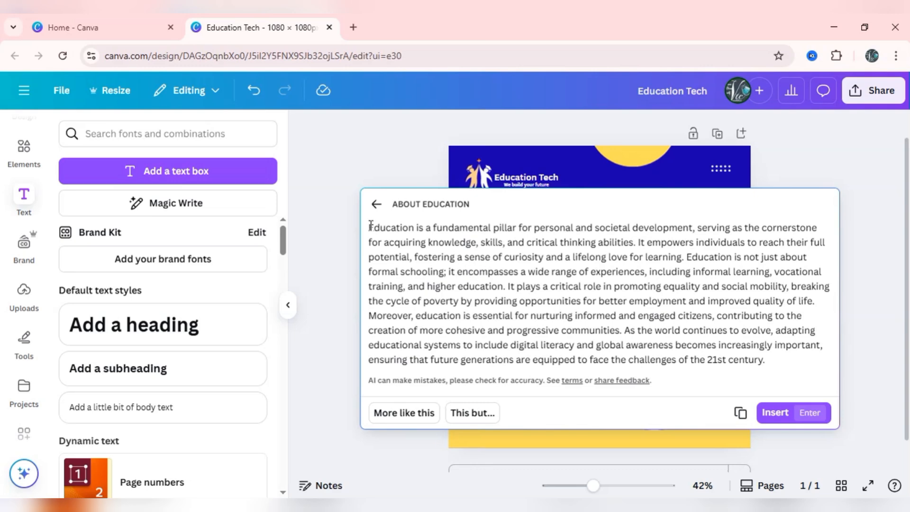
Step: Copy the generated passage from its beginning through "higher education" and close Magic Write without inserting it
drag(371, 225, 503, 287)
key(ctrl+c)
right_click(458, 251)
click(474, 260)
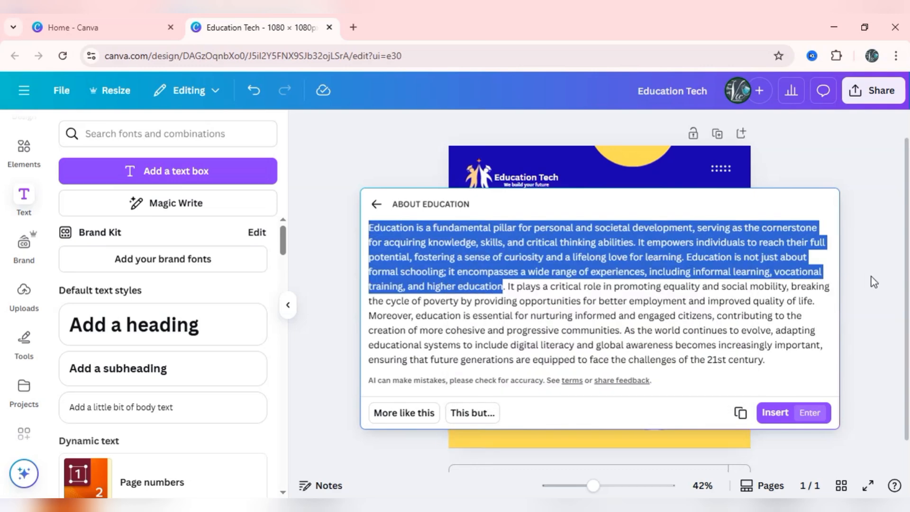
click(378, 207)
click(824, 204)
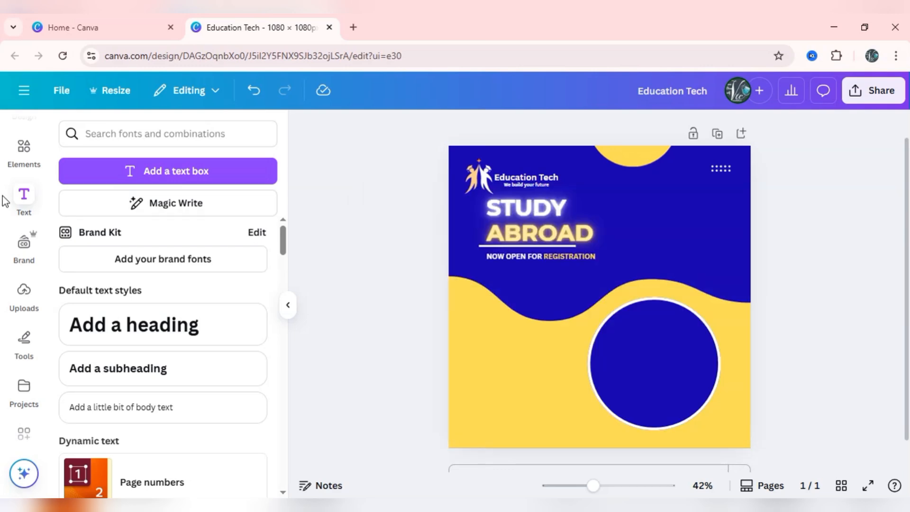
click(125, 382)
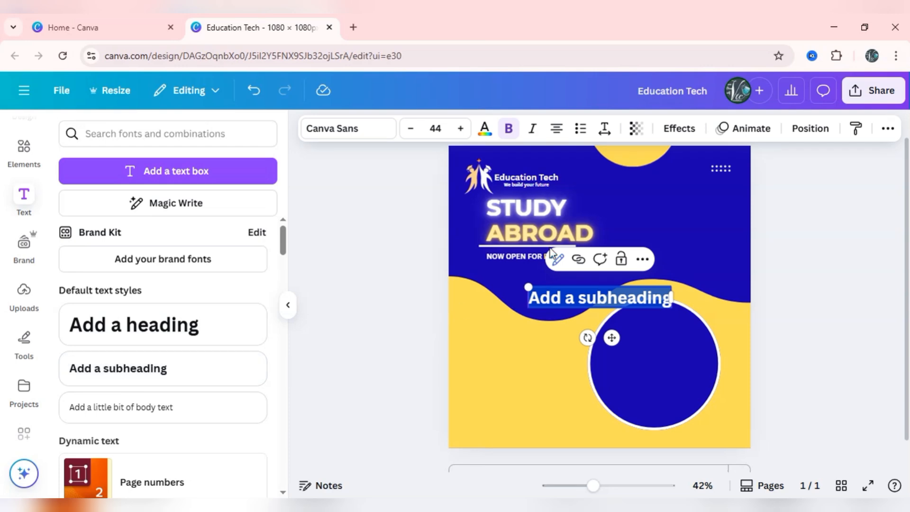
key(ctrl+v)
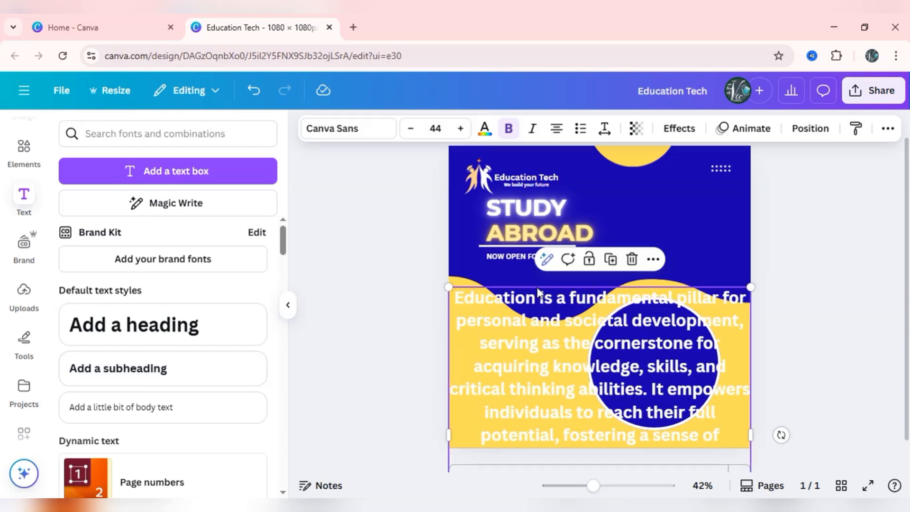
key(Delete)
Step: Add the copied education passage as body text, left-aligned at size 14
click(113, 406)
key(ctrl+v)
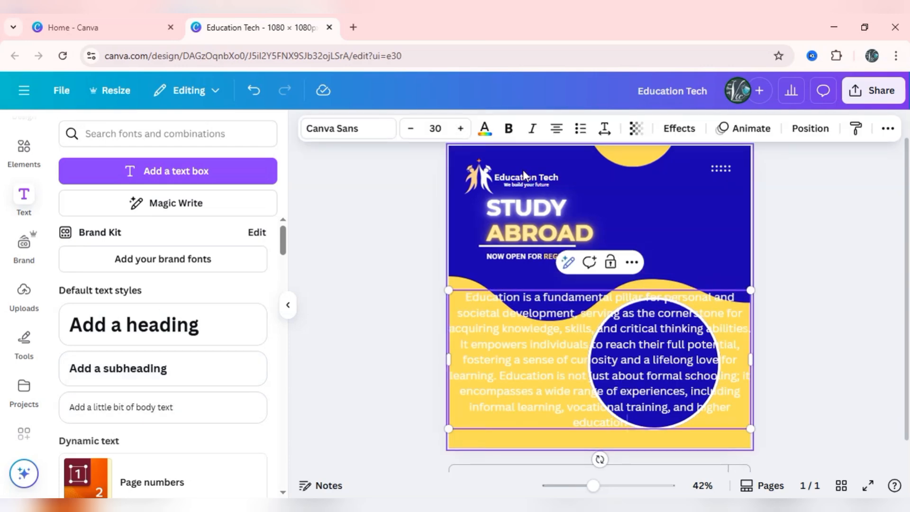
key(ctrl+a)
click(411, 129)
click(411, 129)
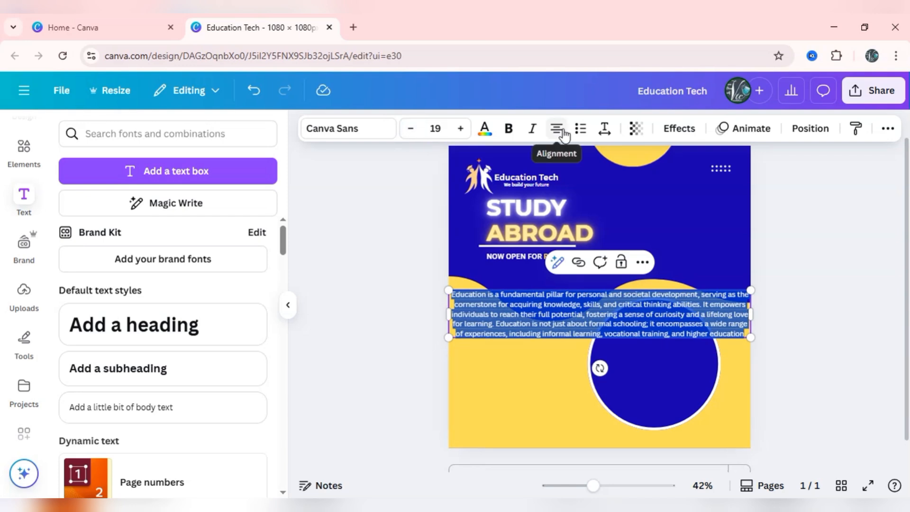
click(557, 128)
click(411, 132)
click(411, 133)
click(411, 133)
click(411, 133)
click(411, 133)
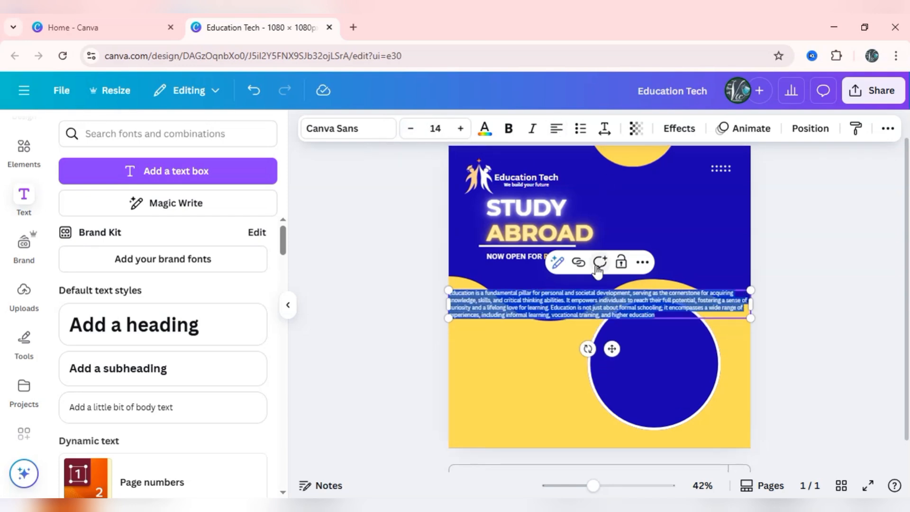
Step: Narrow the education paragraph's text box and delete the text following "fostering a sense of curiosity"
click(662, 310)
drag(754, 306, 634, 315)
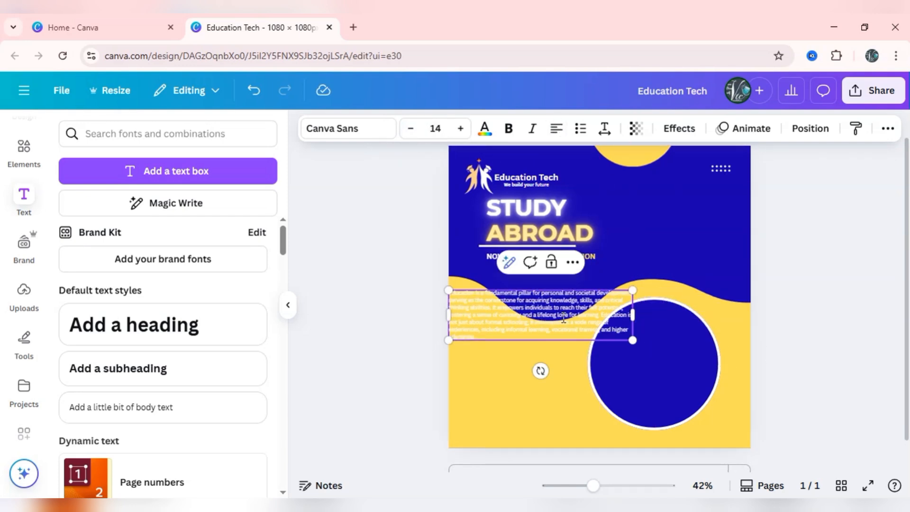
drag(523, 316, 630, 332)
key(BackSpace)
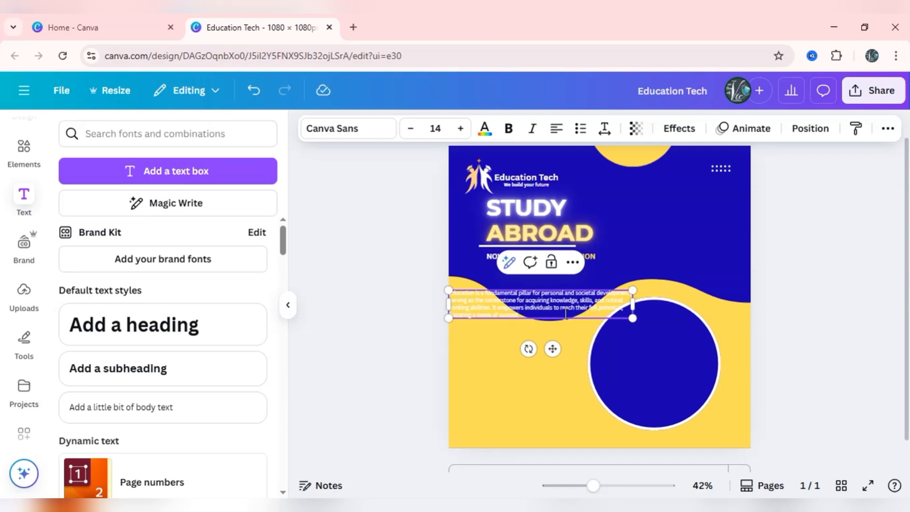
Step: Fit the education paragraph beneath the registration text in a narrower box and shorten its ending to "for acquiring knowledge curiosity."
drag(553, 349, 588, 324)
drag(667, 279, 610, 277)
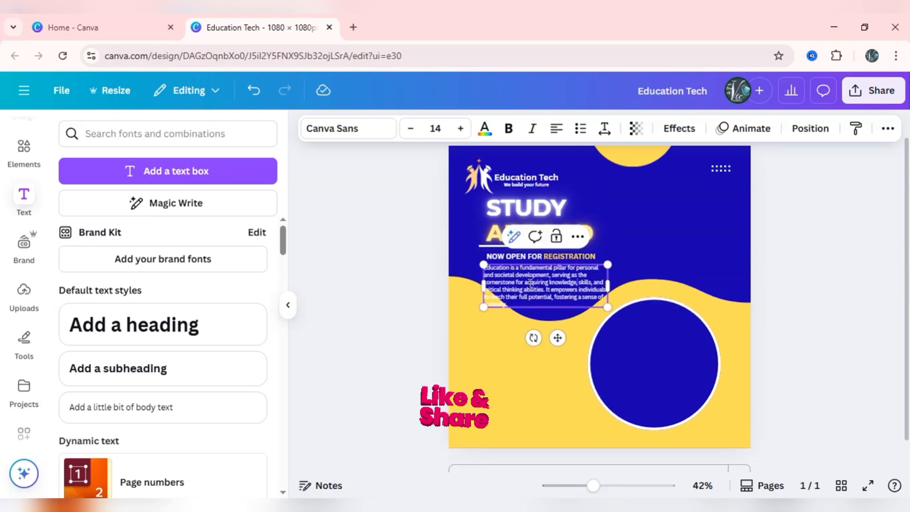
drag(578, 282, 493, 304)
key(BackSpace)
click(844, 252)
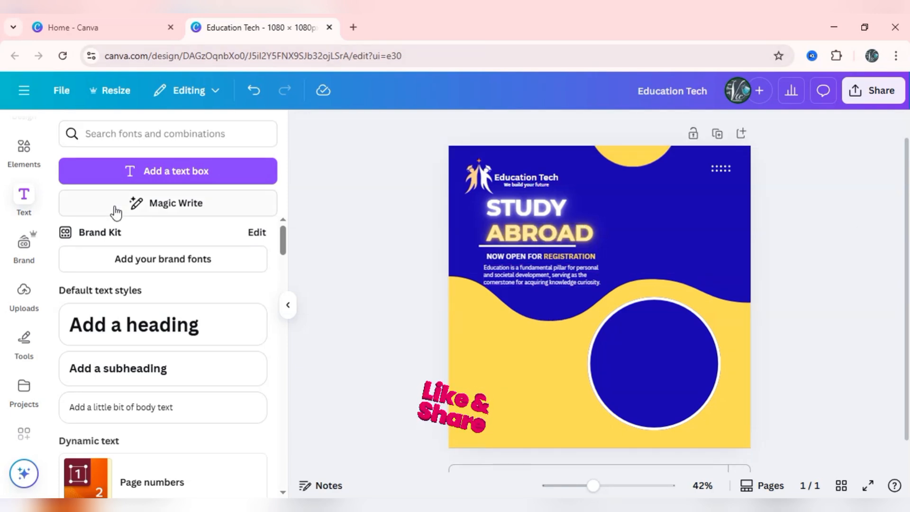
Step: Add a heading reading "WE WILL"
click(192, 322)
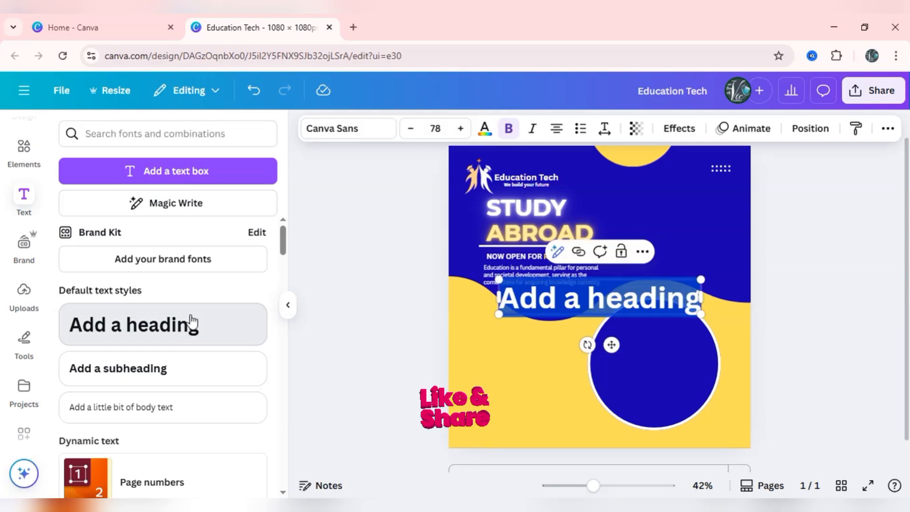
key(BackSpace)
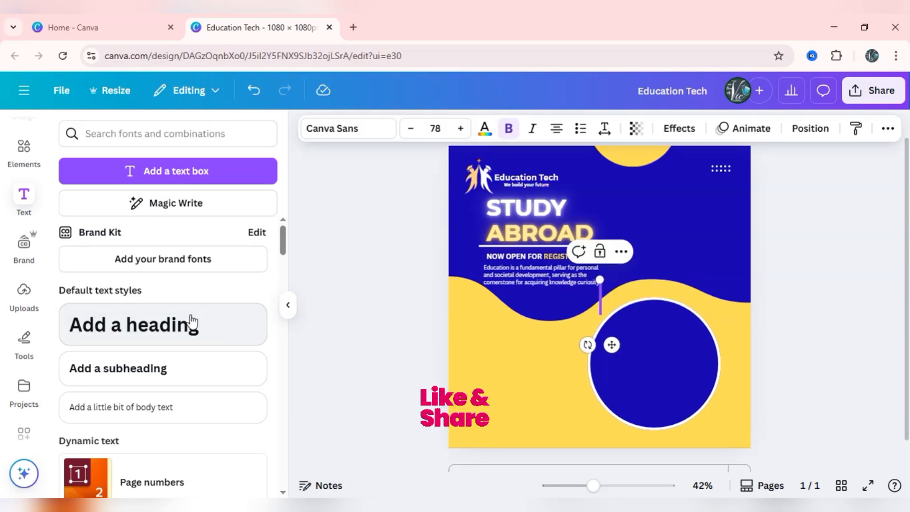
text(WE WILL)
click(801, 320)
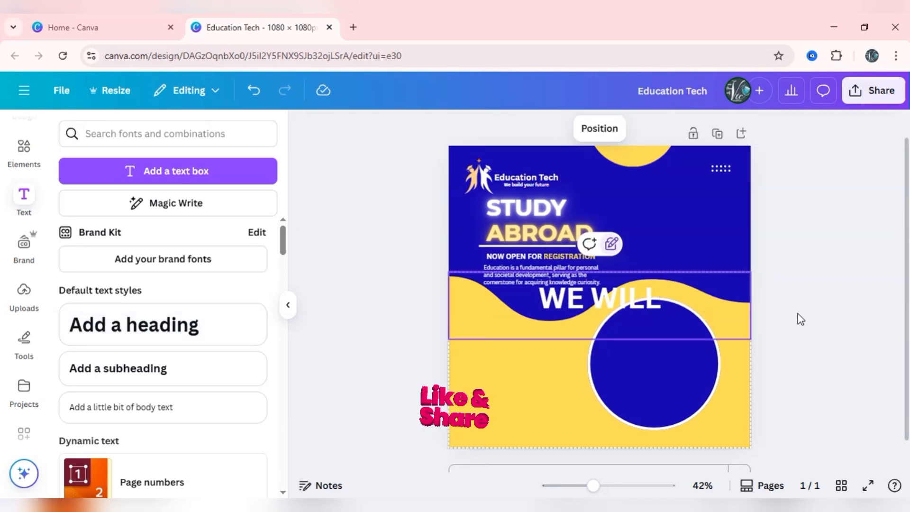
Step: Move the "WE WILL" heading into the blue area beside the "STUDY ABROAD" headline and remove its extra blank line
click(600, 298)
drag(599, 299, 694, 197)
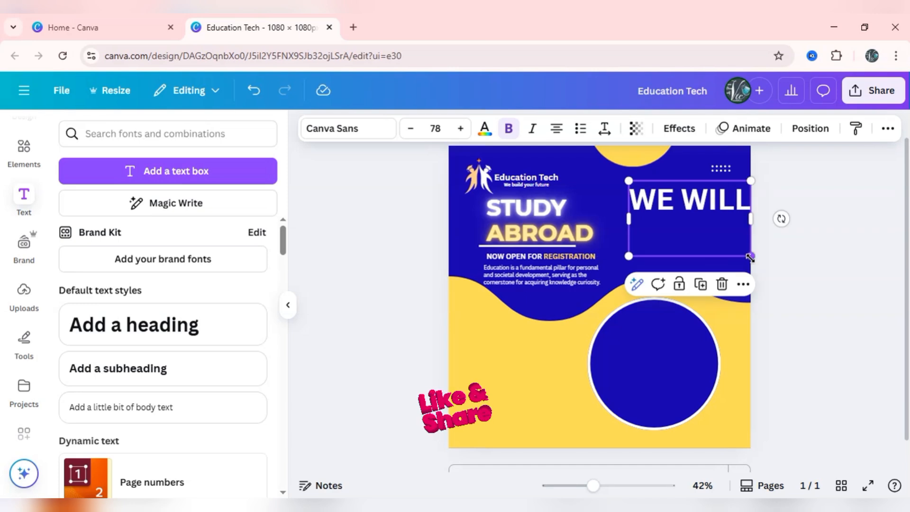
drag(735, 255, 730, 247)
click(725, 237)
key(BackSpace)
click(805, 272)
click(710, 202)
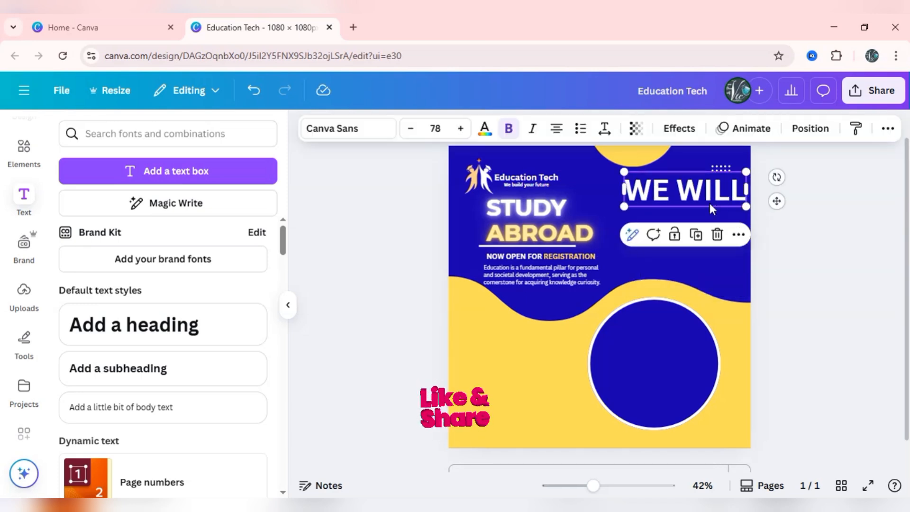
drag(710, 204, 710, 225)
Step: Apply the Neon effect to "WE WILL", reduce it to size 33 and place it just beneath the white dot grid
click(419, 132)
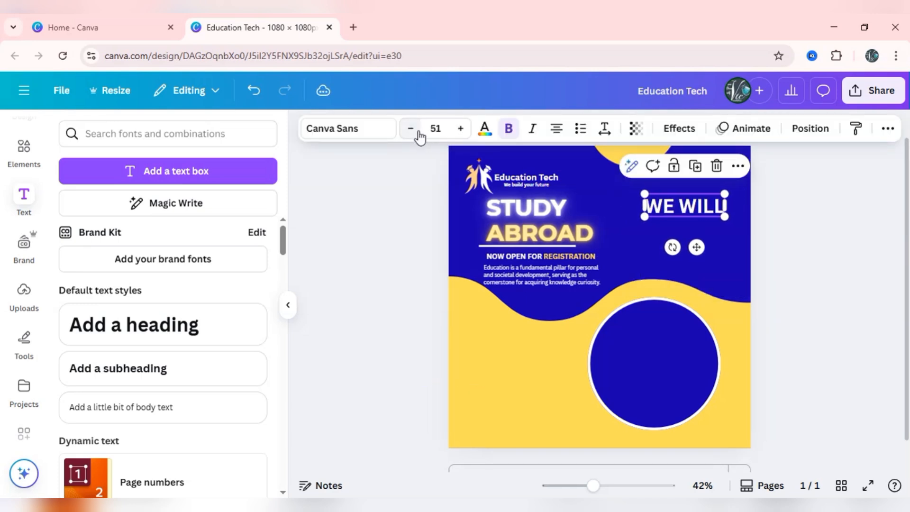
click(680, 128)
click(234, 378)
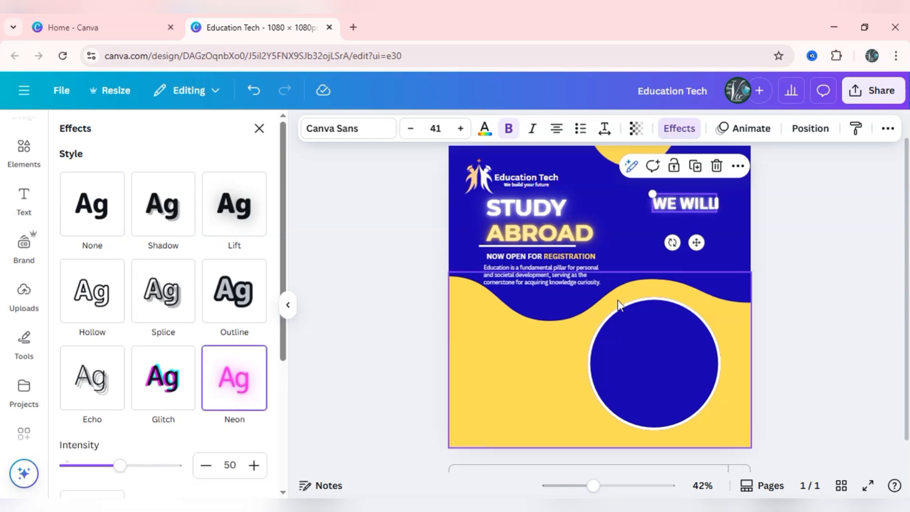
drag(697, 243, 716, 230)
click(411, 128)
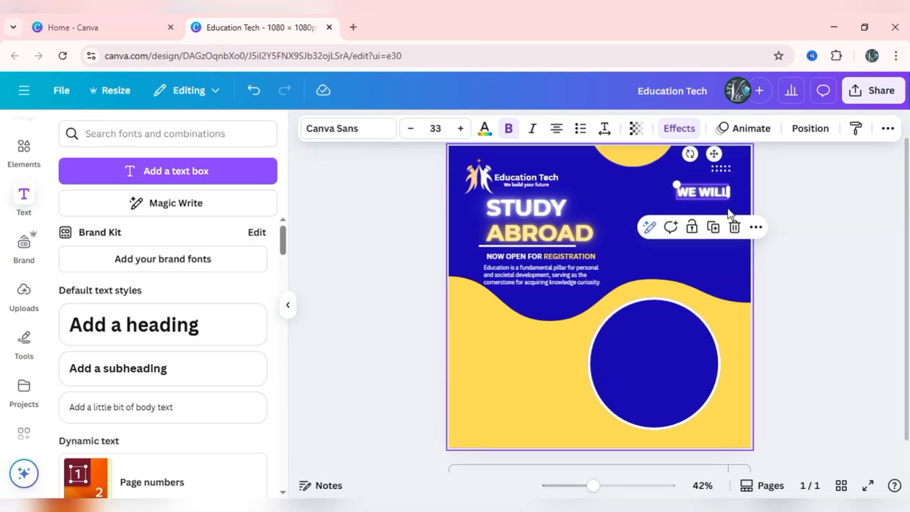
Step: Duplicate "WE WILL", place the copy directly beneath it and change its text to "HELP YOU TO"
click(713, 227)
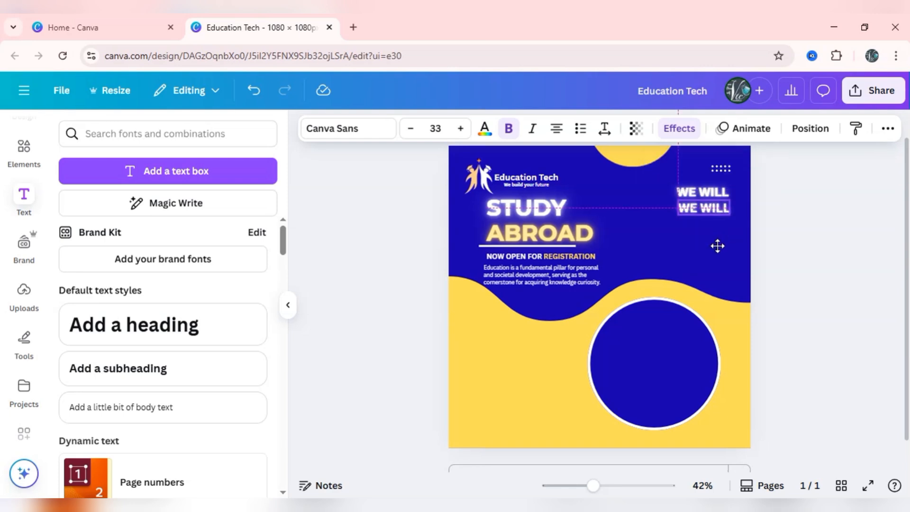
double_click(715, 207)
text(HELP YOU TO)
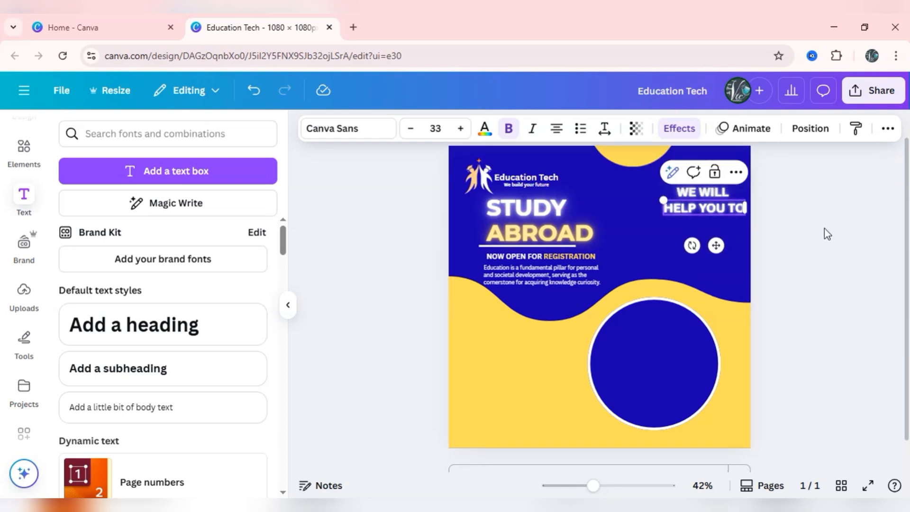
click(825, 228)
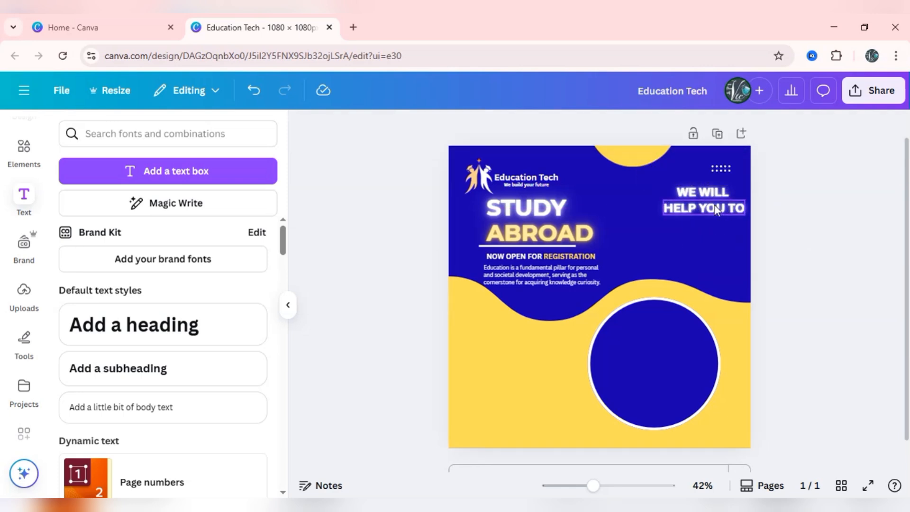
Step: Duplicate "HELP YOU TO", place the copy directly beneath it with equal spacing and change its text to "REACH YOUR"
click(716, 205)
click(715, 174)
drag(719, 253, 715, 264)
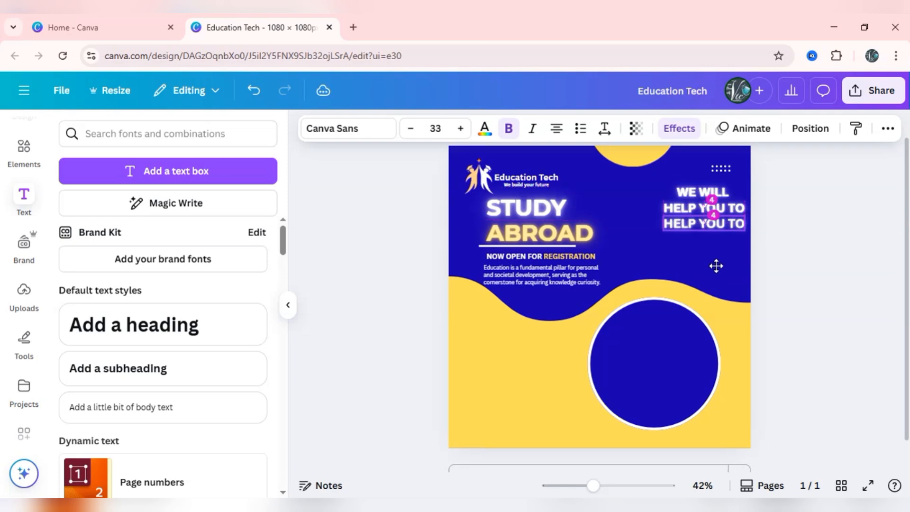
double_click(727, 222)
text(HEACH YOU)
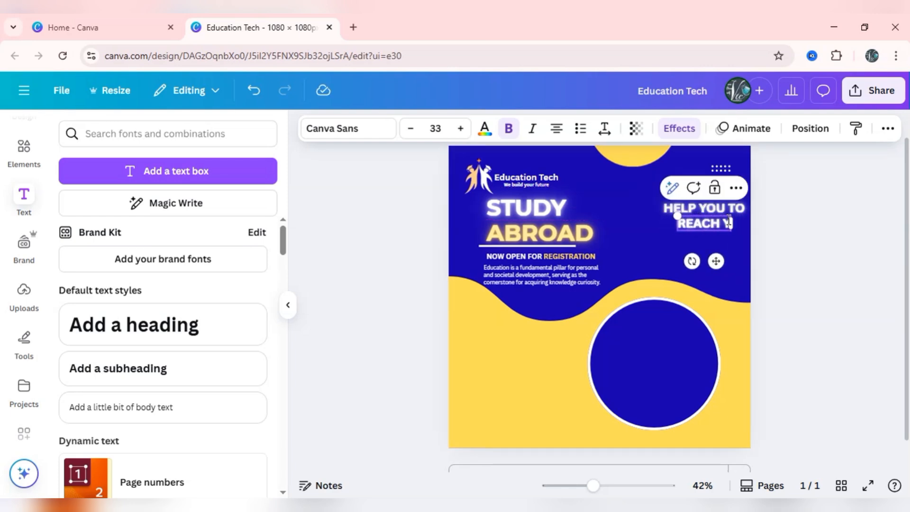
text(R)
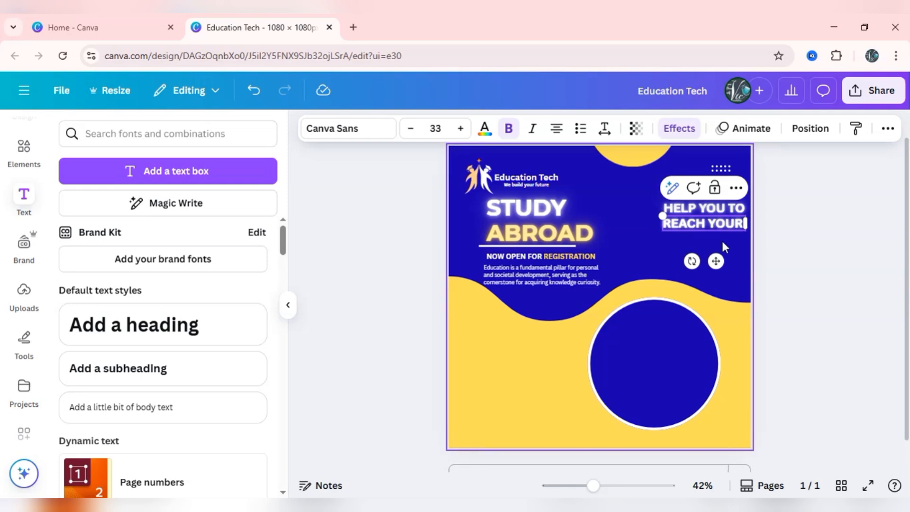
Step: Duplicate "REACH YOUR", place the copy directly beneath it and change its text to "GOALS"
click(736, 281)
click(715, 220)
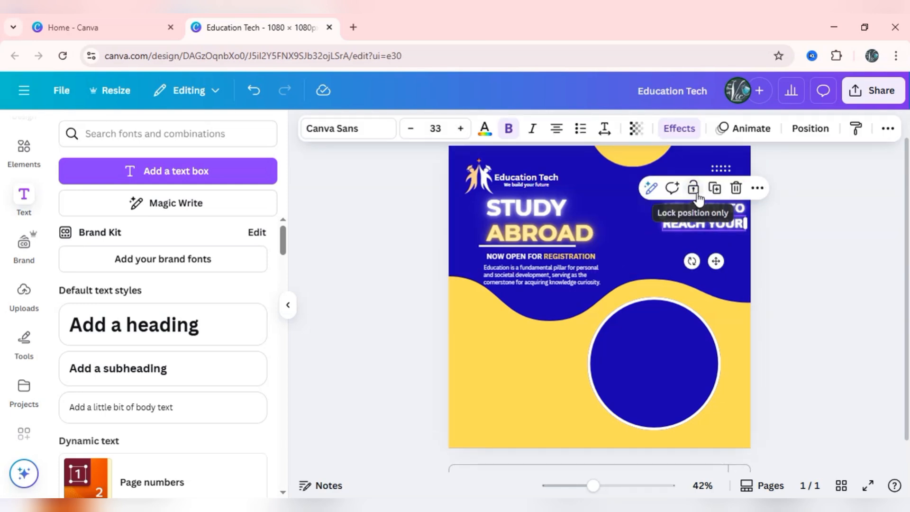
click(715, 188)
drag(722, 266, 719, 281)
double_click(724, 241)
text(GOUR)
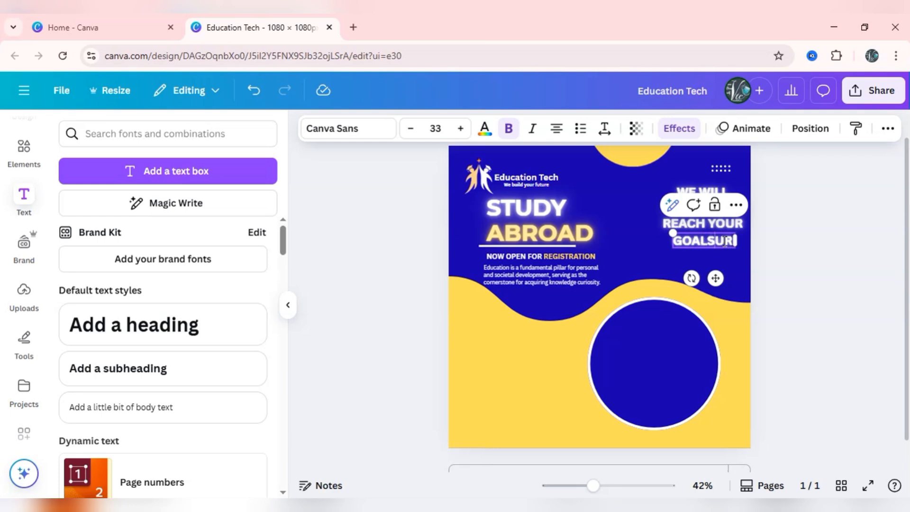
key(BackSpace)
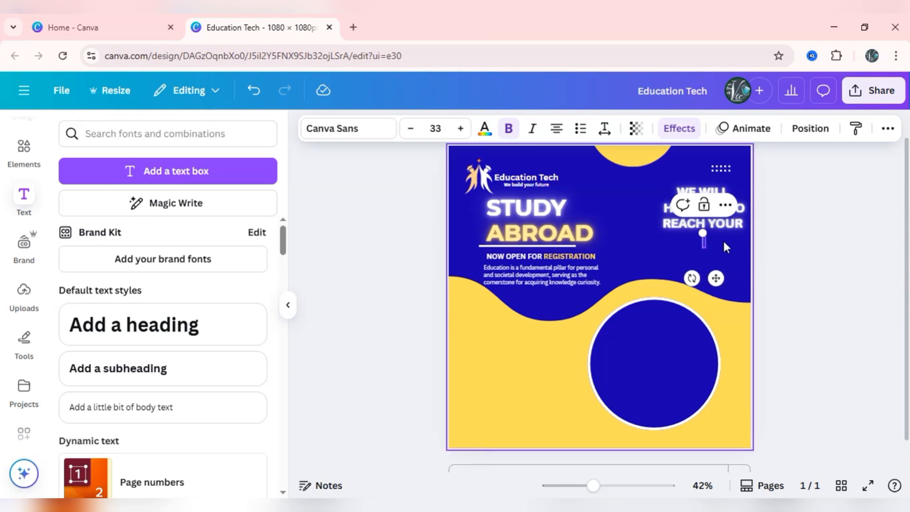
text(GOALS)
click(776, 247)
Step: Enlarge the "GOALS" text so it stands out as the biggest line of the slogan
click(679, 228)
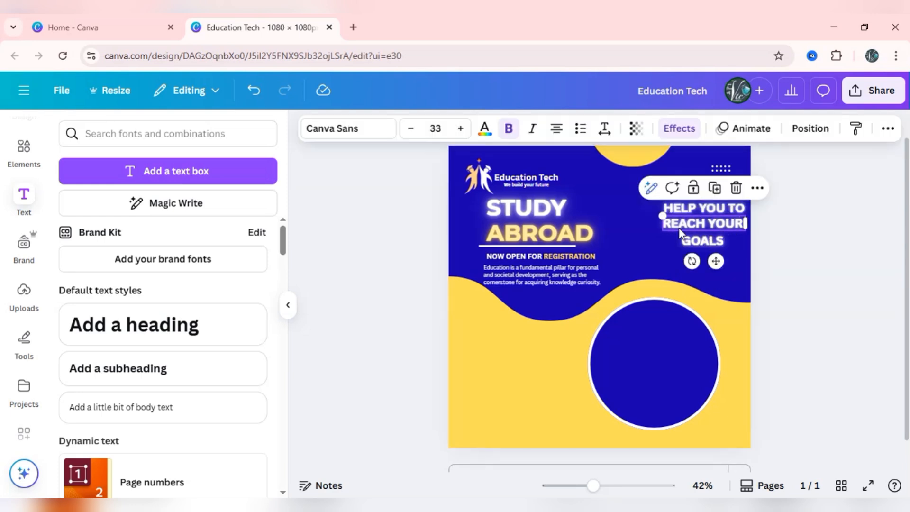
double_click(683, 238)
click(461, 128)
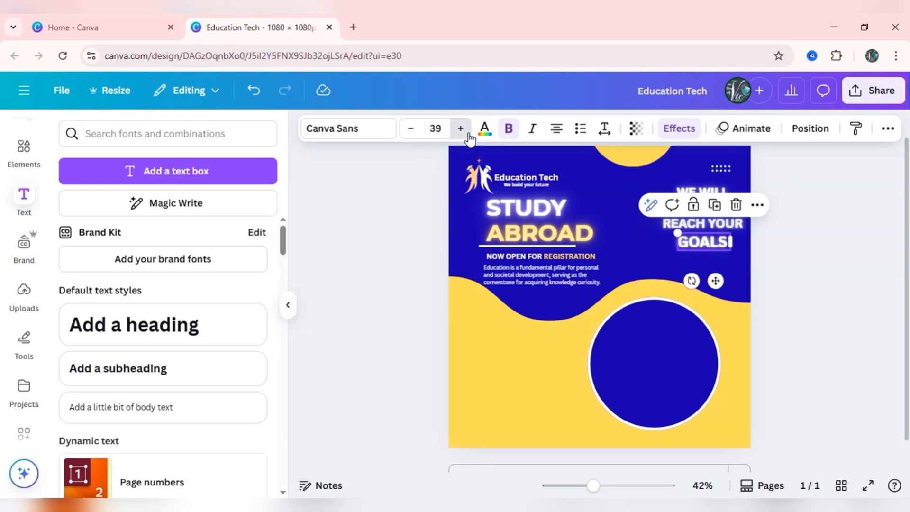
click(461, 128)
click(461, 128)
click(767, 287)
Step: Increase the "REACH YOUR" line to font size 36
click(699, 225)
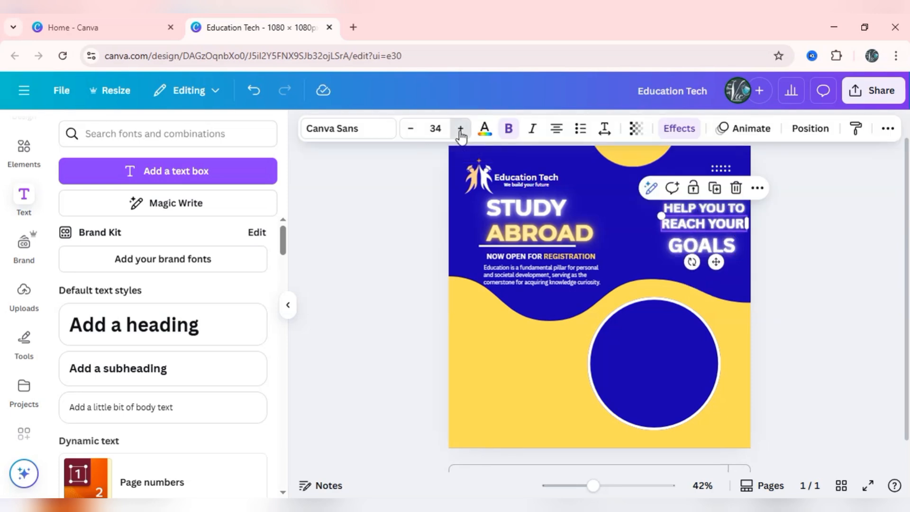
click(461, 128)
click(461, 128)
click(411, 129)
click(411, 128)
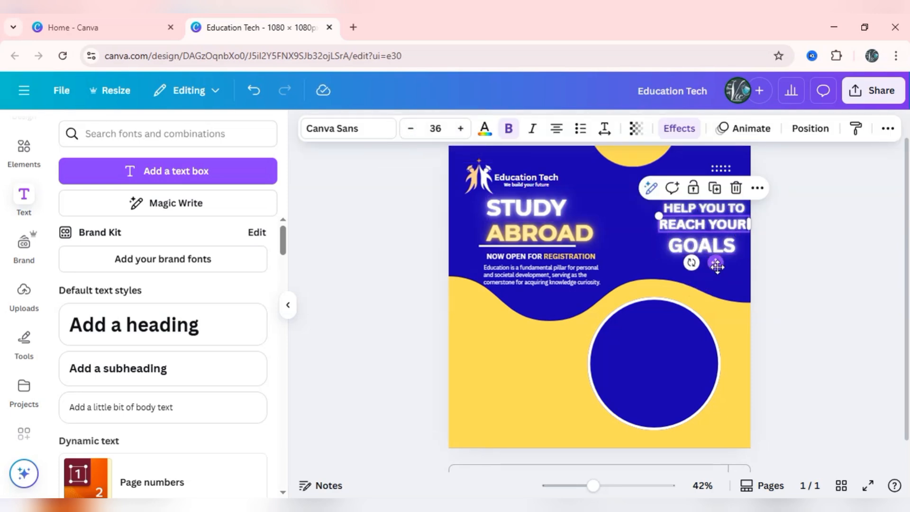